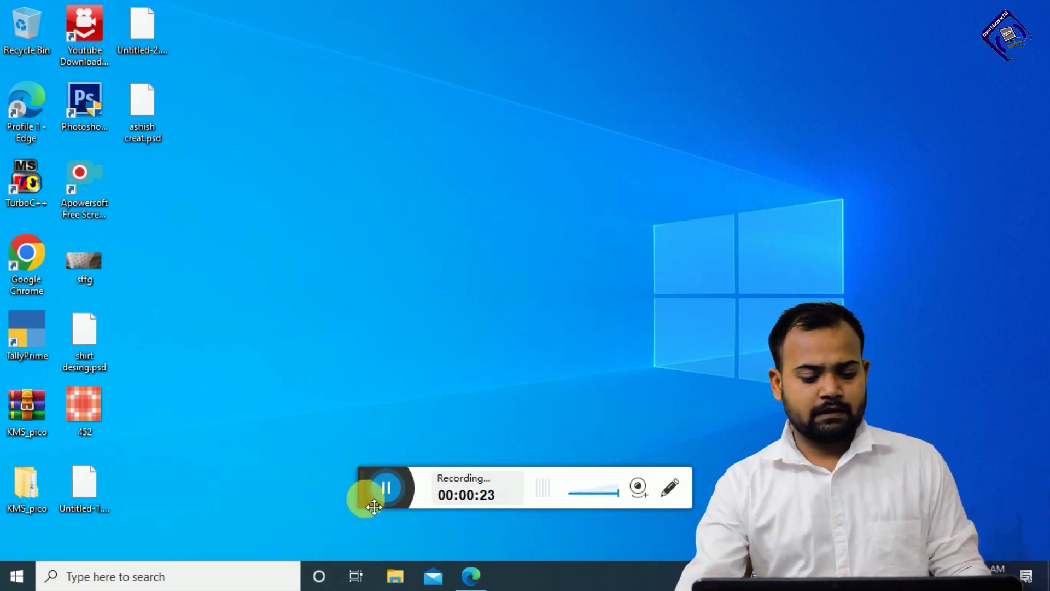
Step: Switch to the Microsoft Excel Training PDF and read its Basic Functions instructions for adding, subtracting, multiplying and dividing
{"action": "left_click_drag", "start_coordinate": [364, 498], "coordinate": [570, 586]}
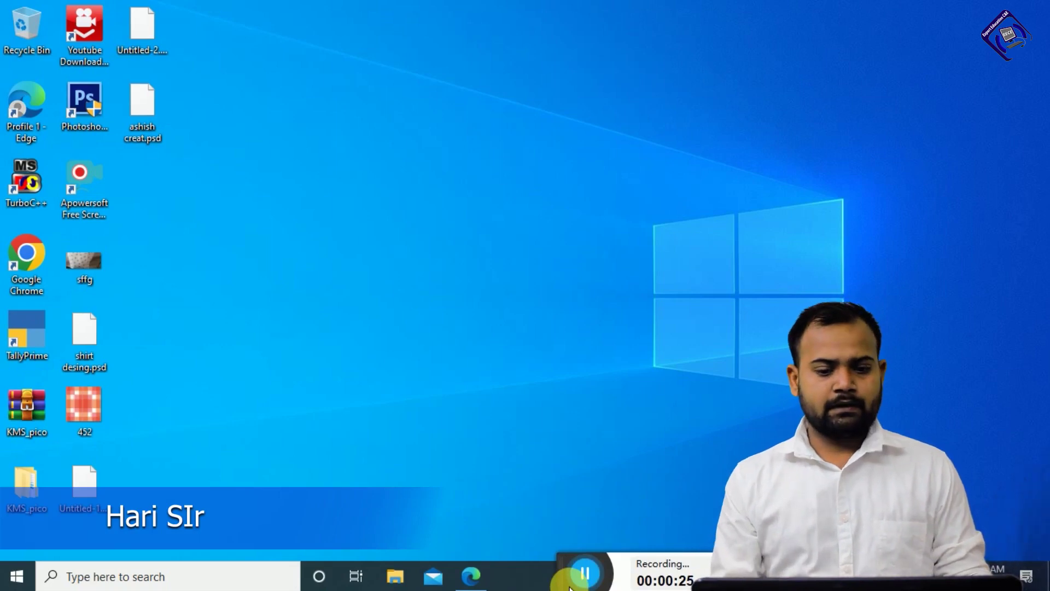
{"action": "key", "text": "alt+Tab"}
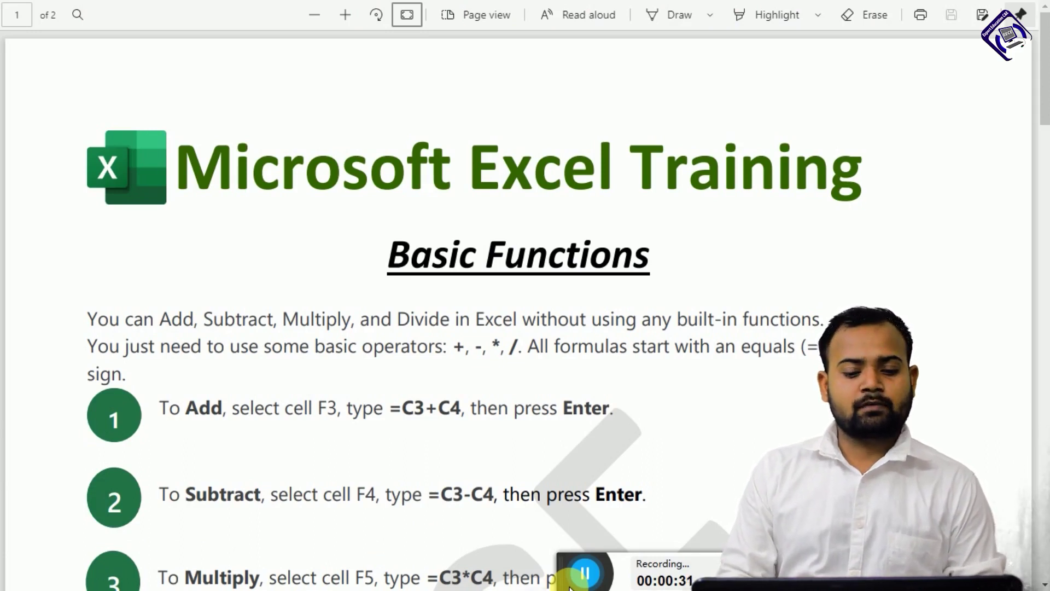
{"action": "scroll", "coordinate": [569, 586], "scroll_direction": "down", "scroll_amount": 3}
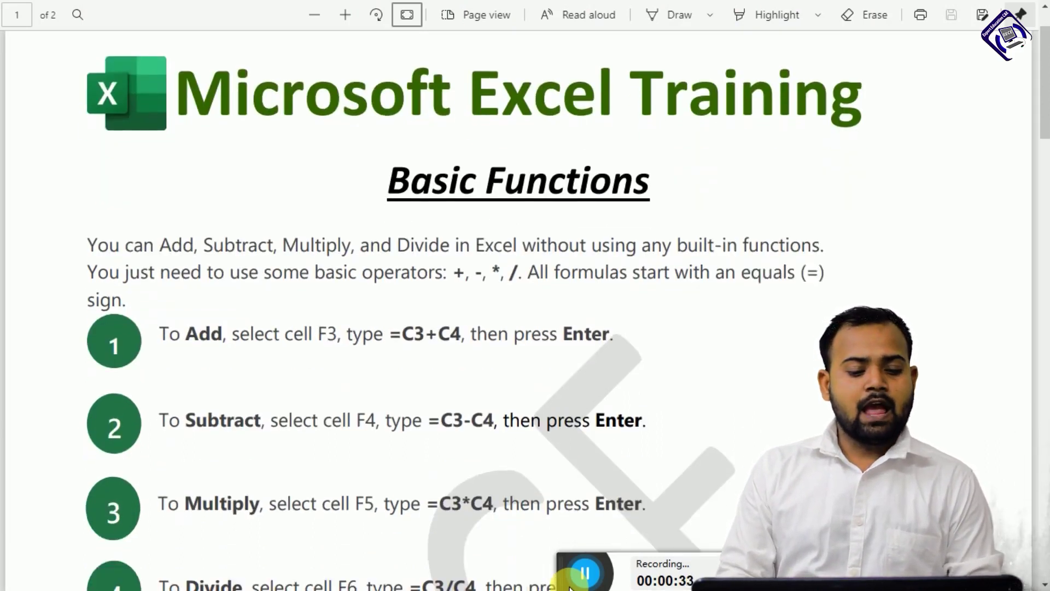
{"action": "scroll", "coordinate": [569, 586], "scroll_direction": "down", "scroll_amount": 3}
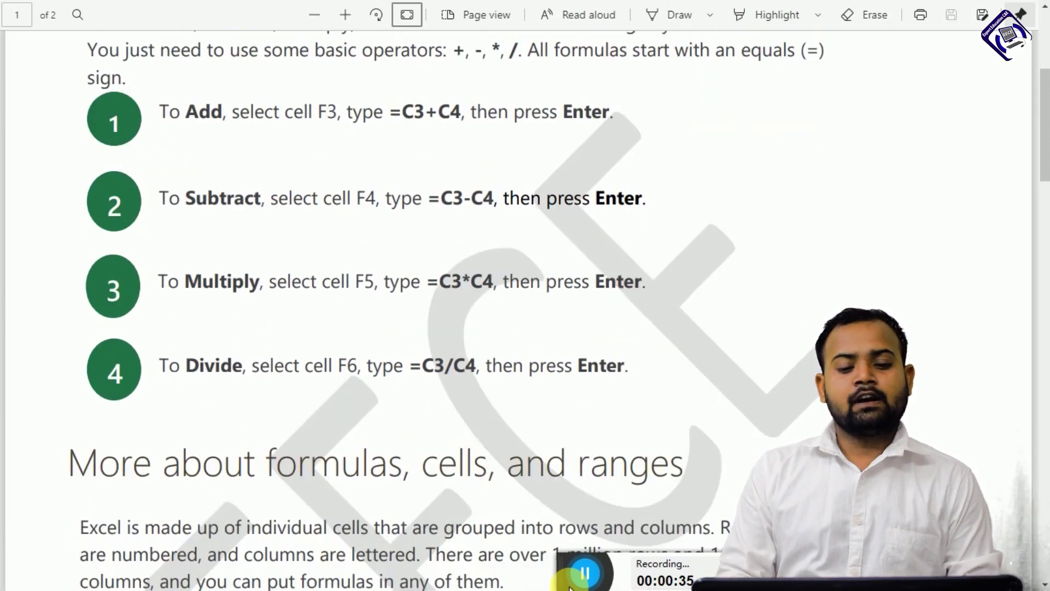
{"action": "scroll", "coordinate": [569, 586], "scroll_direction": "up", "scroll_amount": 2}
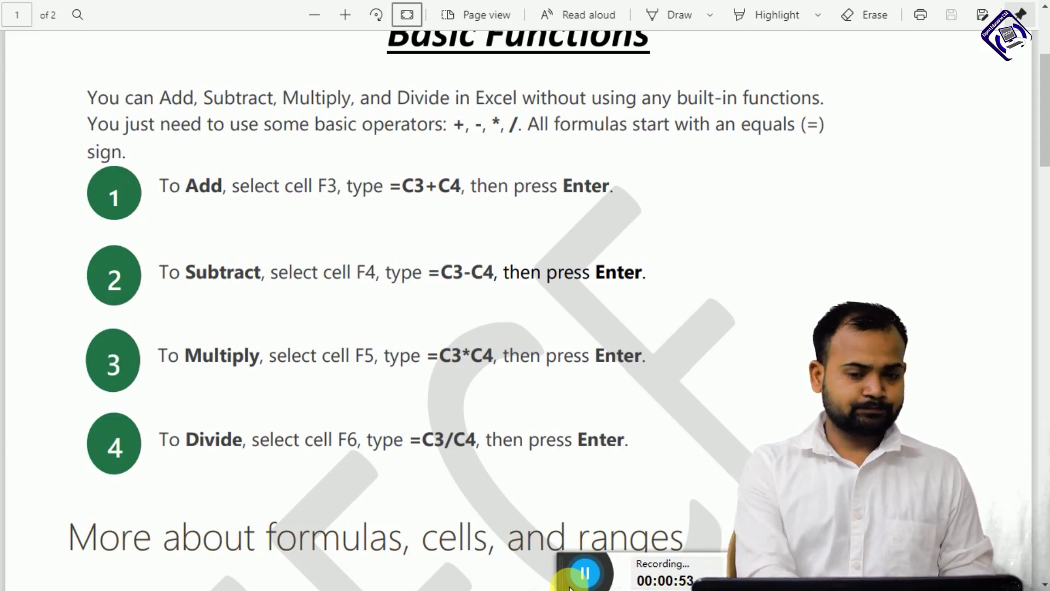
Step: Return to the desktop, launch Excel and create a blank workbook
{"action": "key", "text": "super+d"}
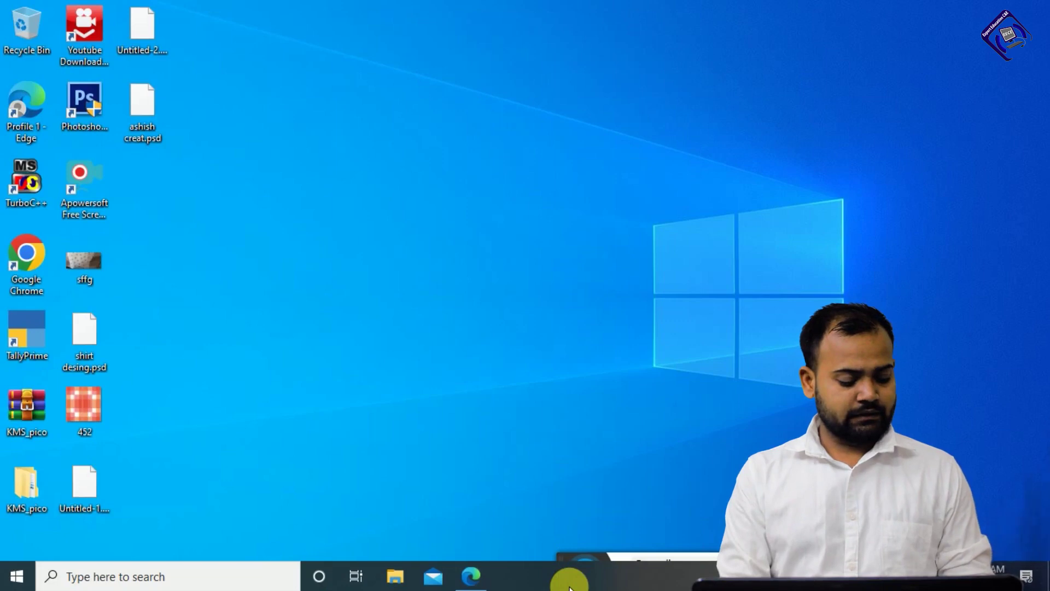
{"action": "key", "text": "super"}
{"action": "type", "text": "e"}
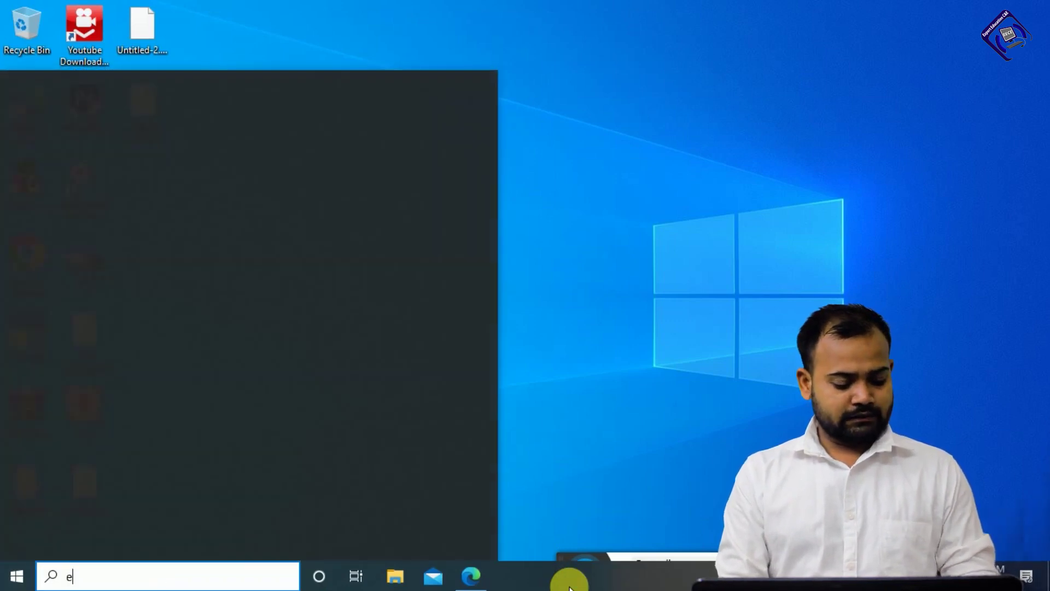
{"action": "type", "text": "xcel"}
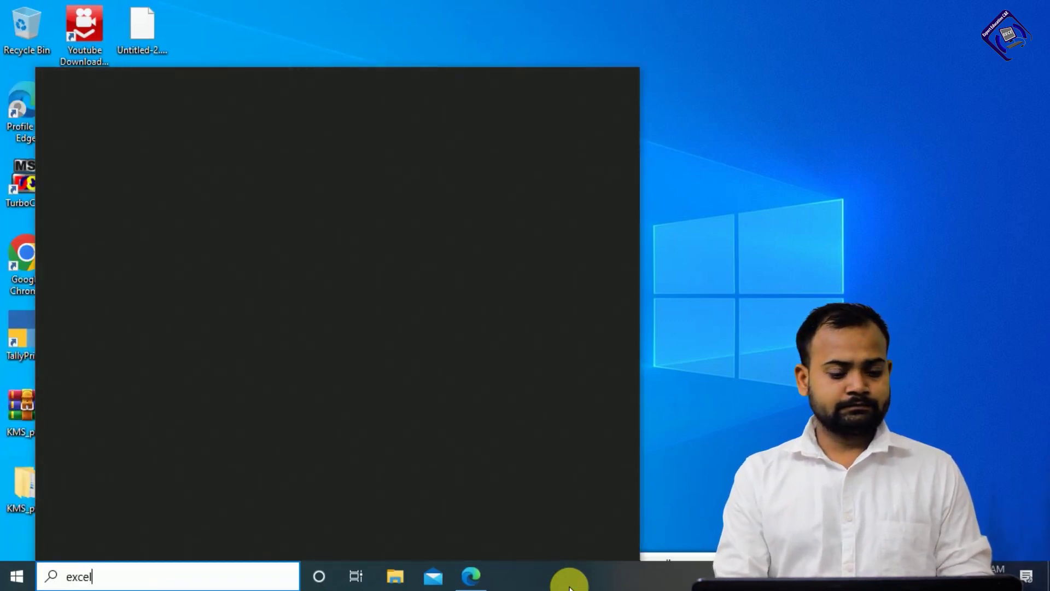
{"action": "key", "text": "Return"}
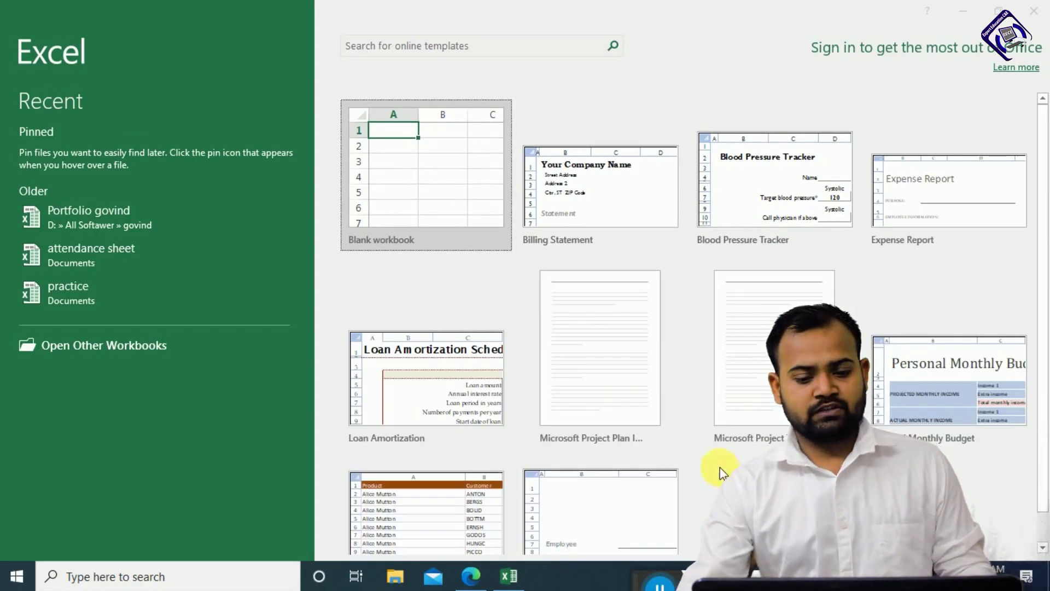
{"action": "left_click", "coordinate": [444, 196]}
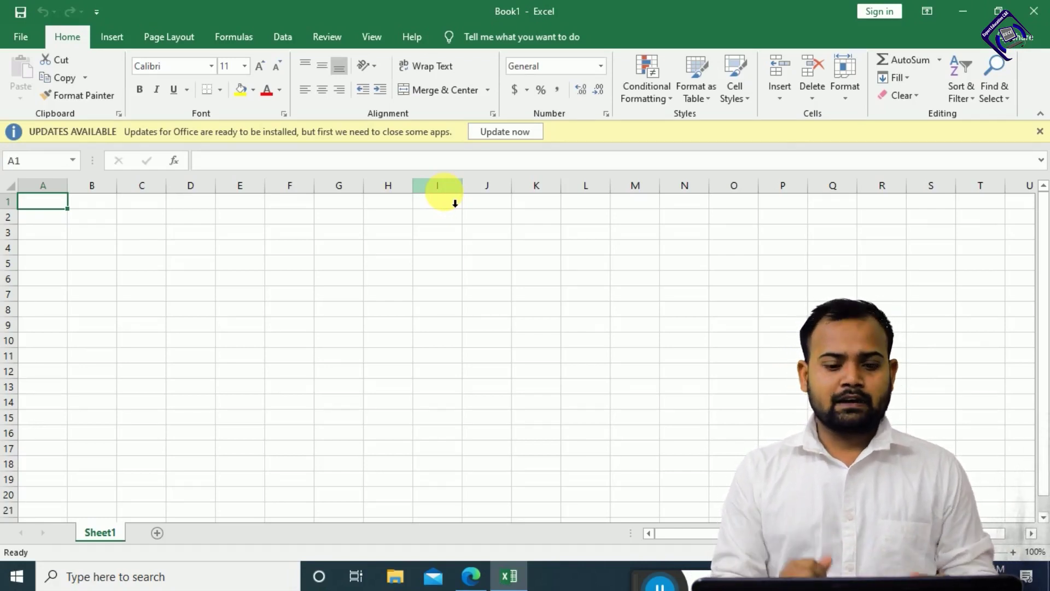
Step: Enter 15+15= in cell B2, with the equals sign at the end
{"action": "key", "text": "Down"}
{"action": "key", "text": "Down"}
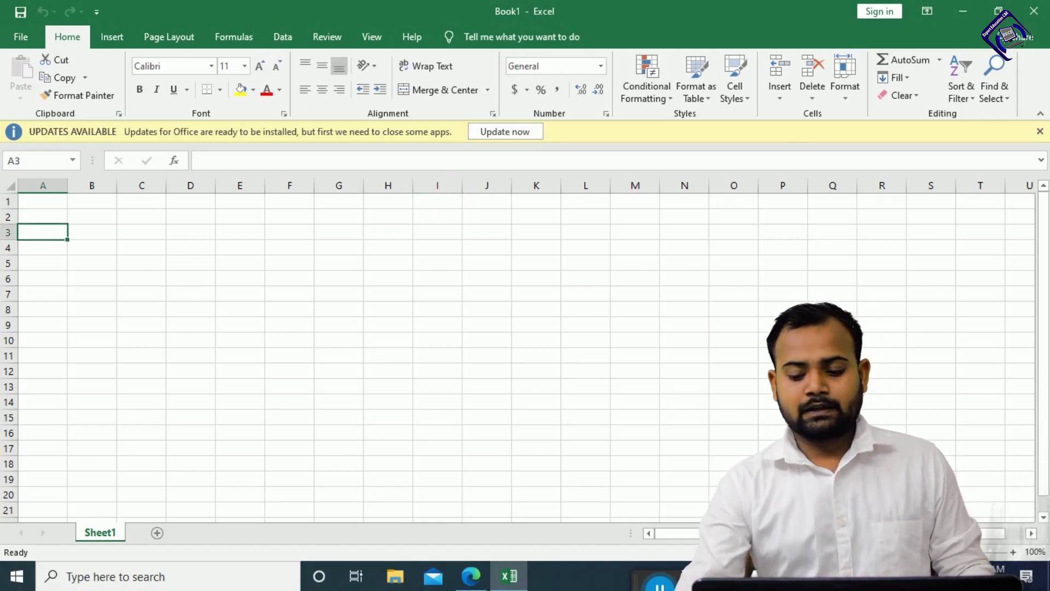
{"action": "left_click", "coordinate": [991, 552]}
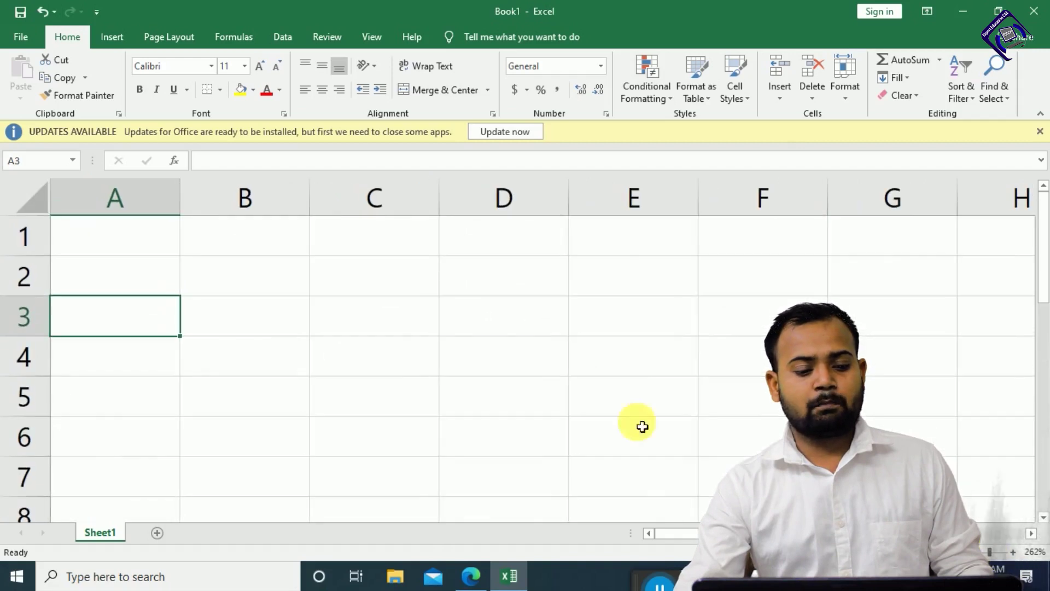
{"action": "left_click", "coordinate": [278, 295]}
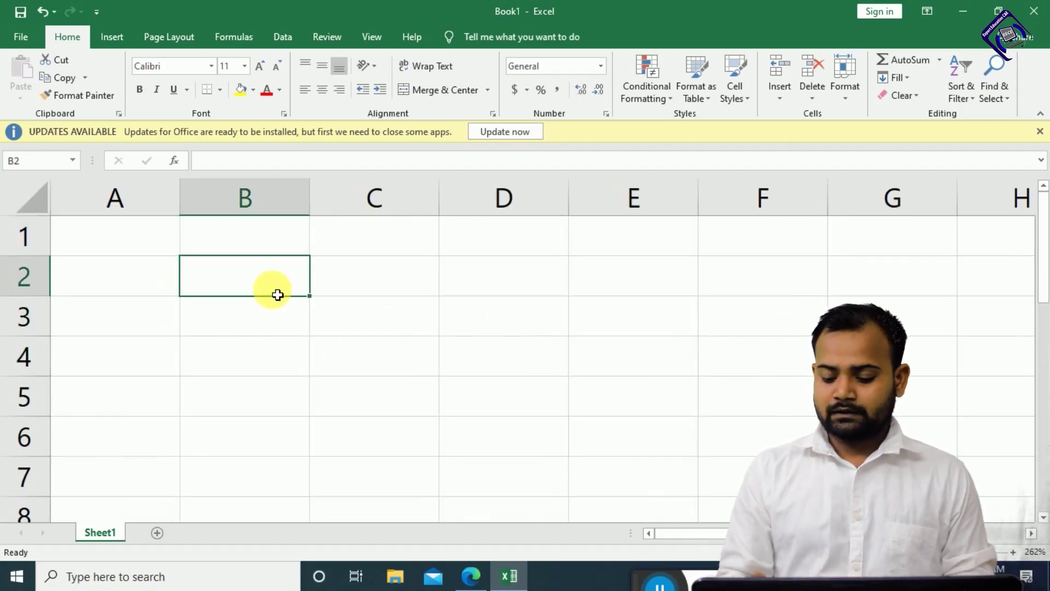
{"action": "type", "text": "15"}
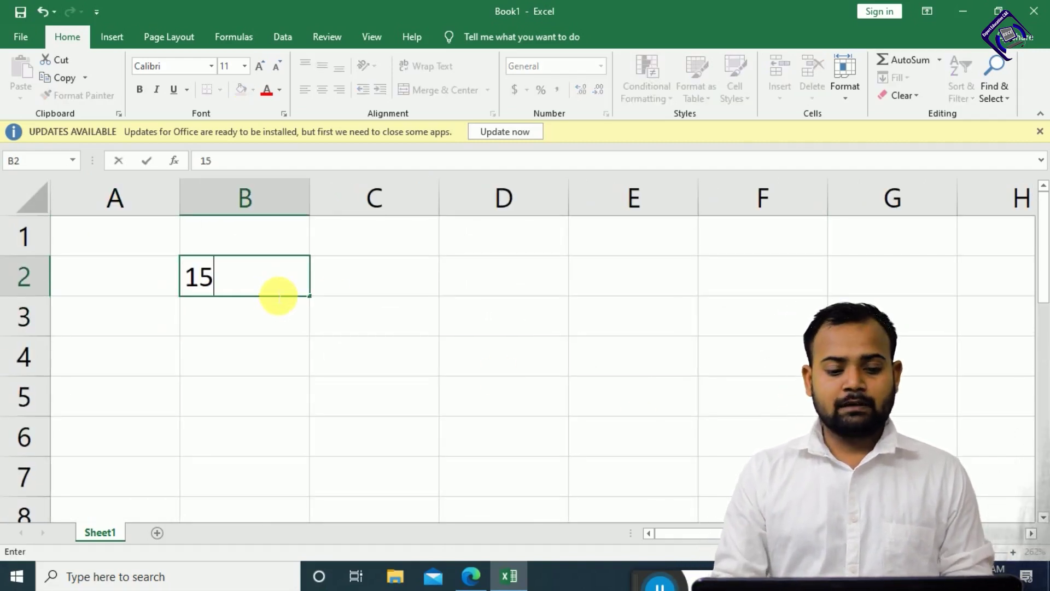
{"action": "type", "text": "+15"}
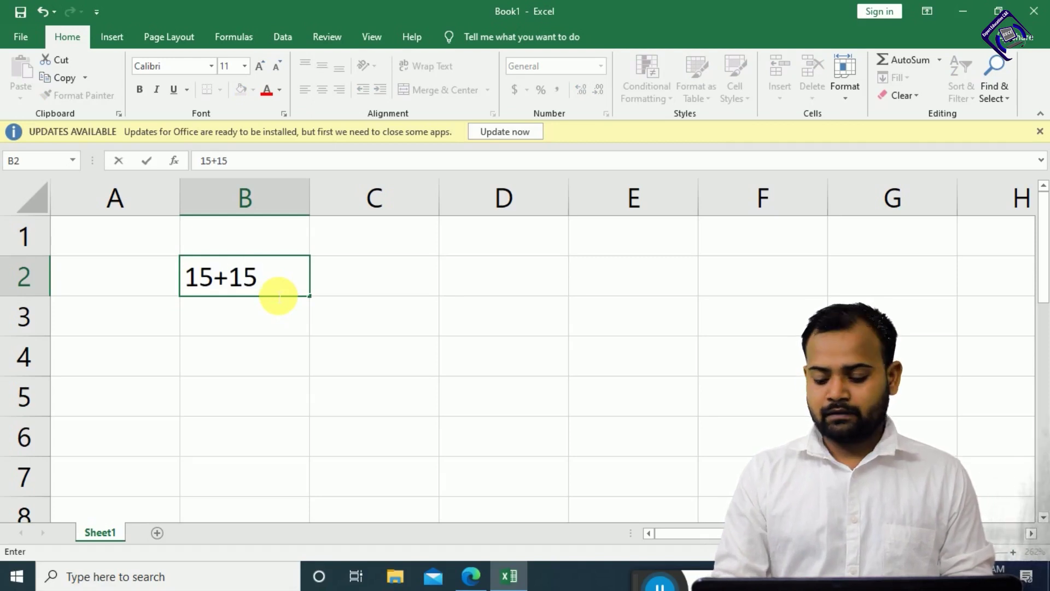
{"action": "type", "text": "="}
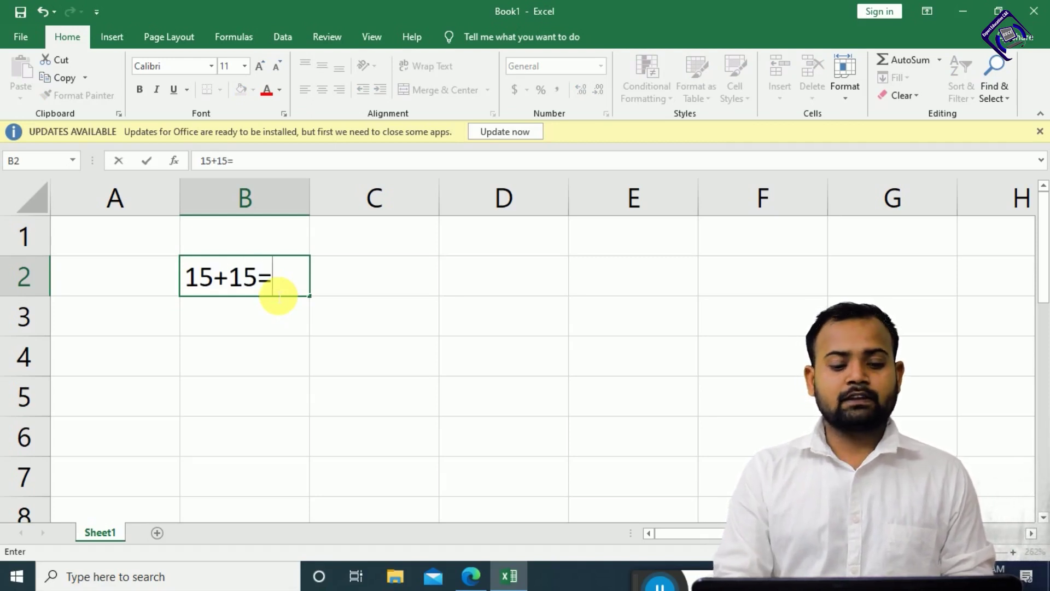
{"action": "key", "text": "Return"}
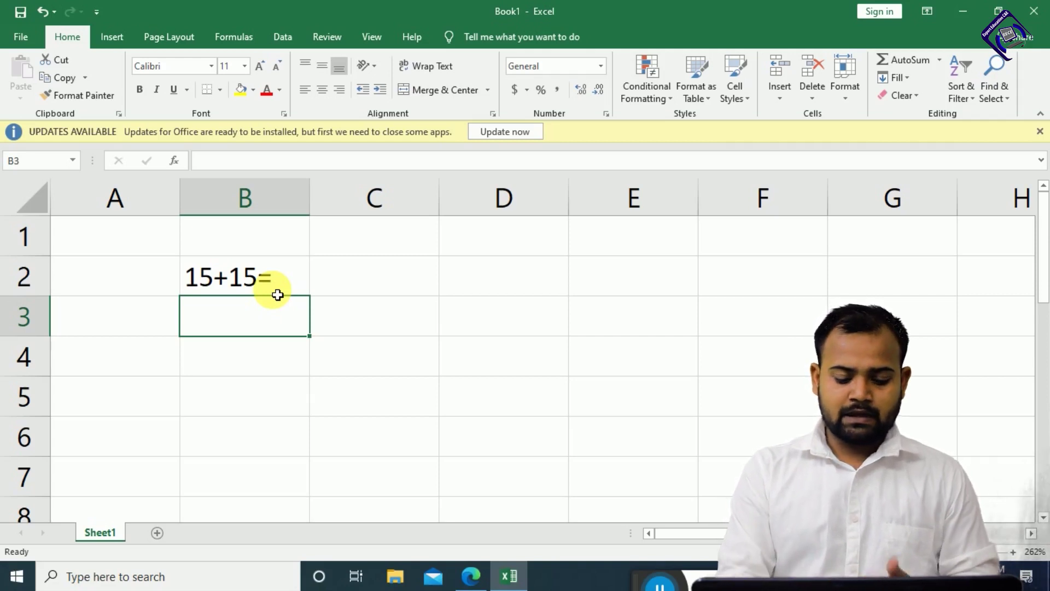
Step: Enter the addition formula =15+15 in cell B4
{"action": "key", "text": "Return"}
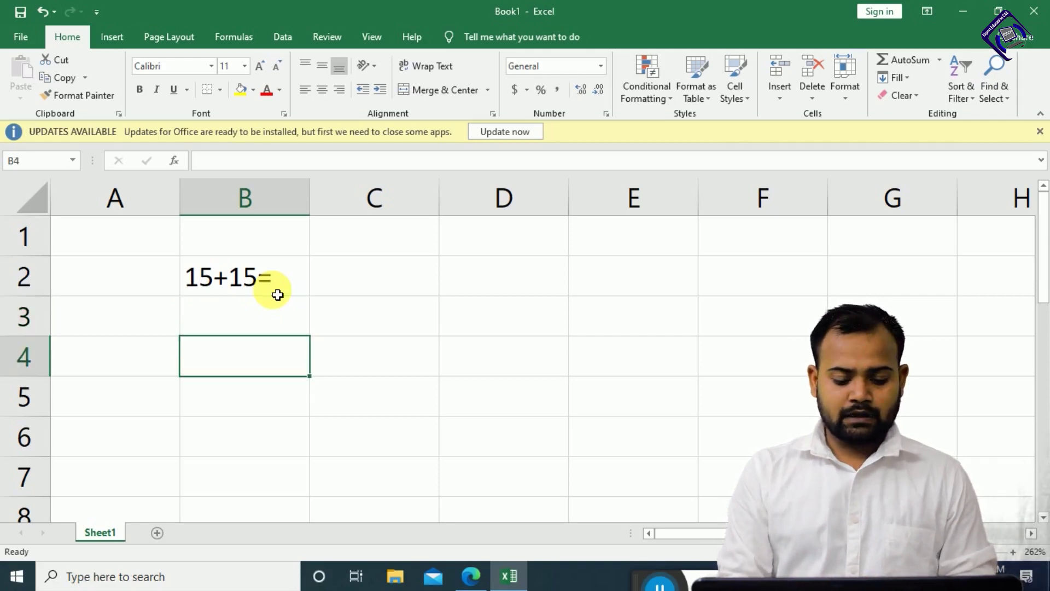
{"action": "type", "text": "="}
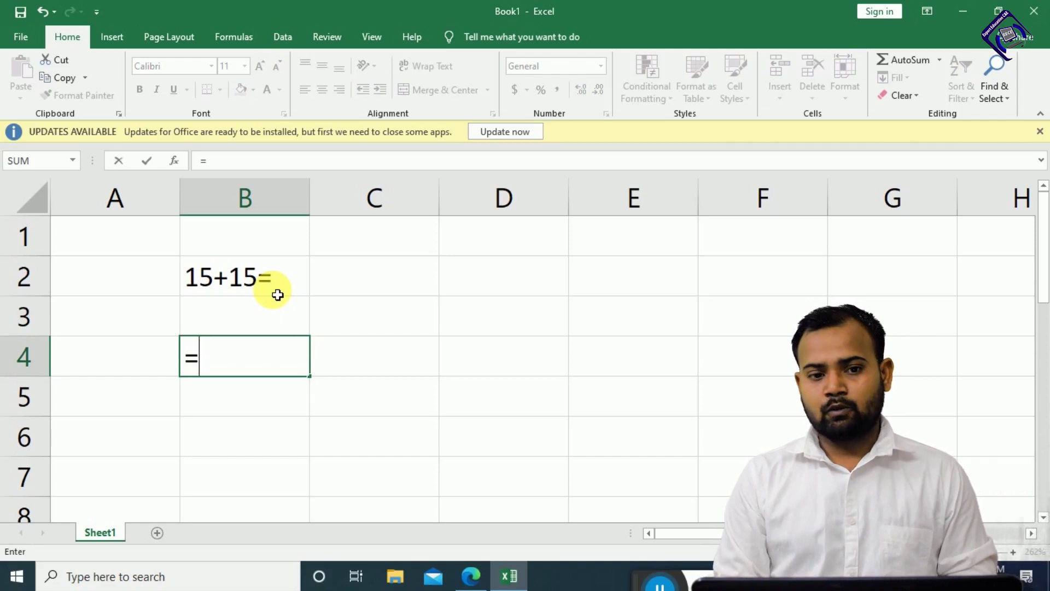
{"action": "type", "text": "1"}
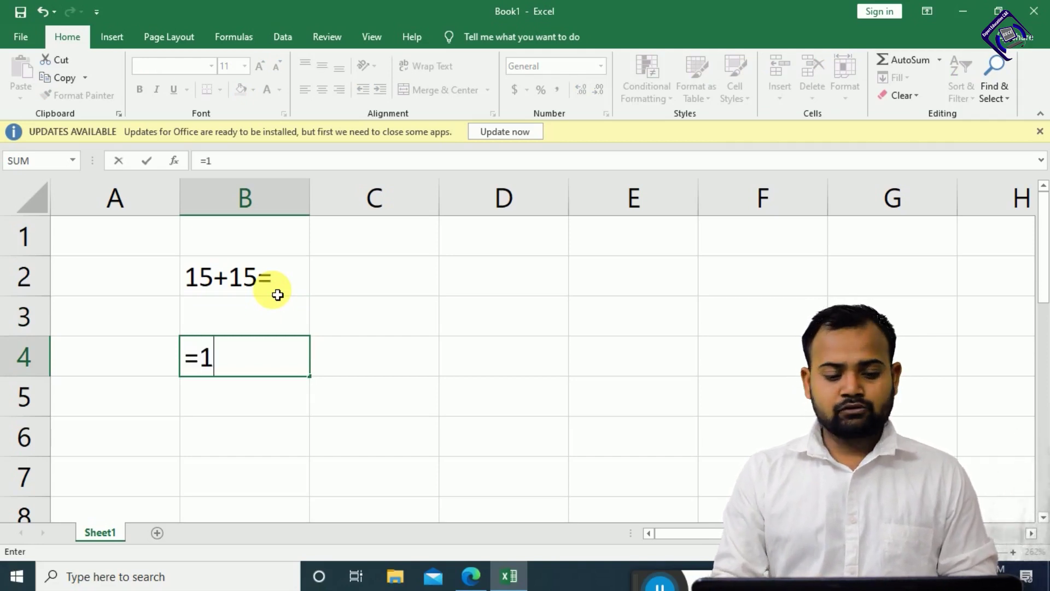
{"action": "type", "text": "5+15"}
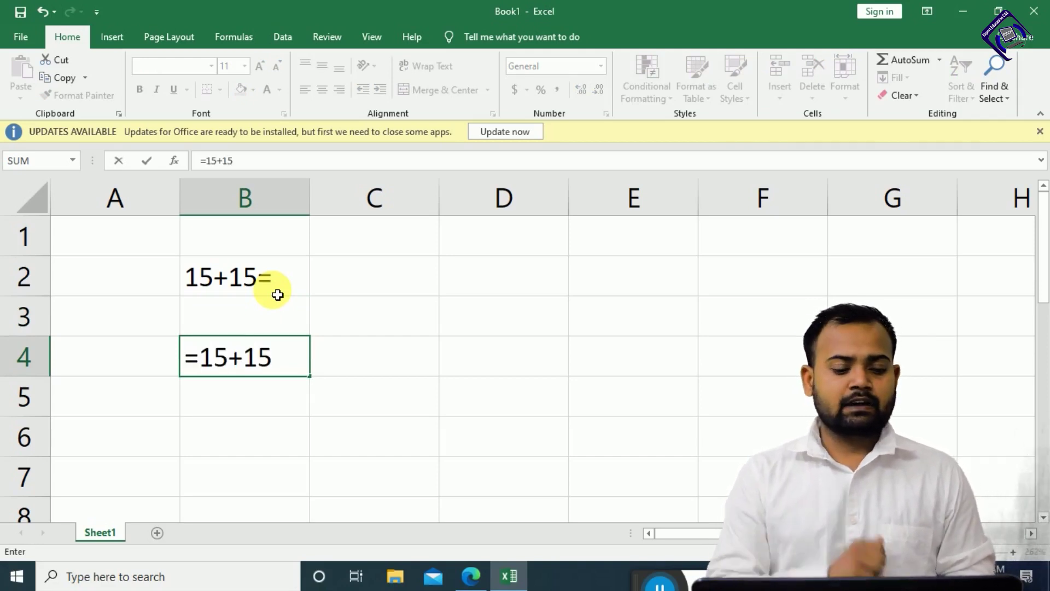
{"action": "key", "text": "Return"}
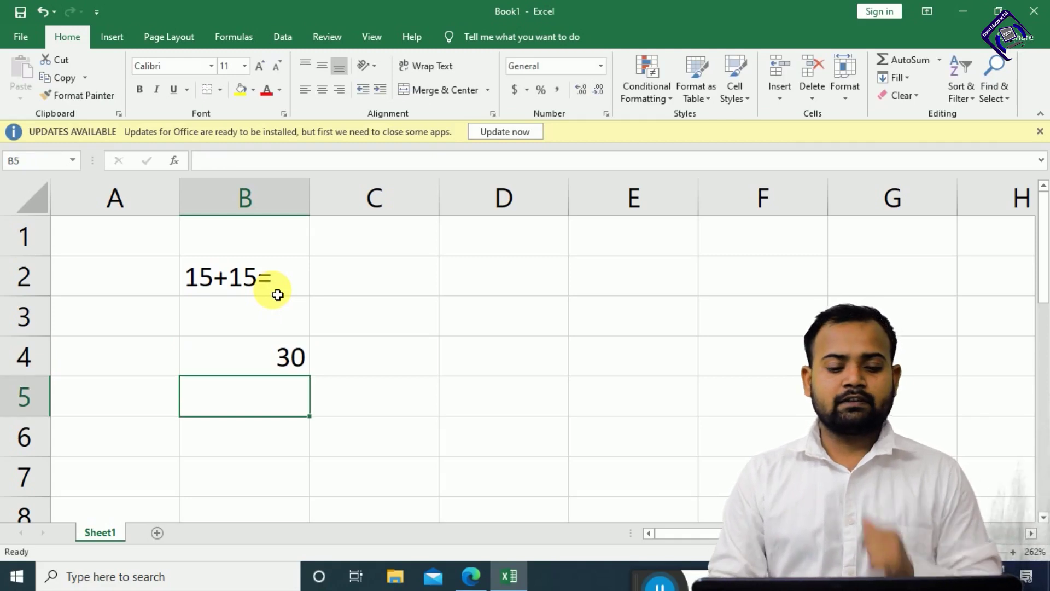
Step: Inspect the formula in cell B4 and check it against the training PDF's Basic Functions instructions, leaving the formula as it is
{"action": "key", "text": "Up"}
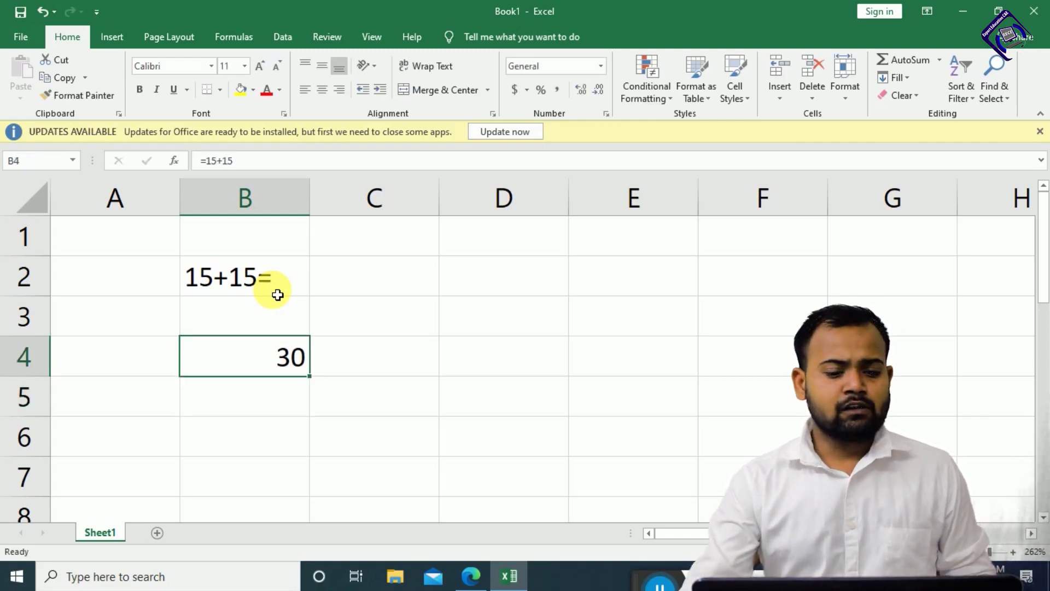
{"action": "left_click", "coordinate": [272, 169]}
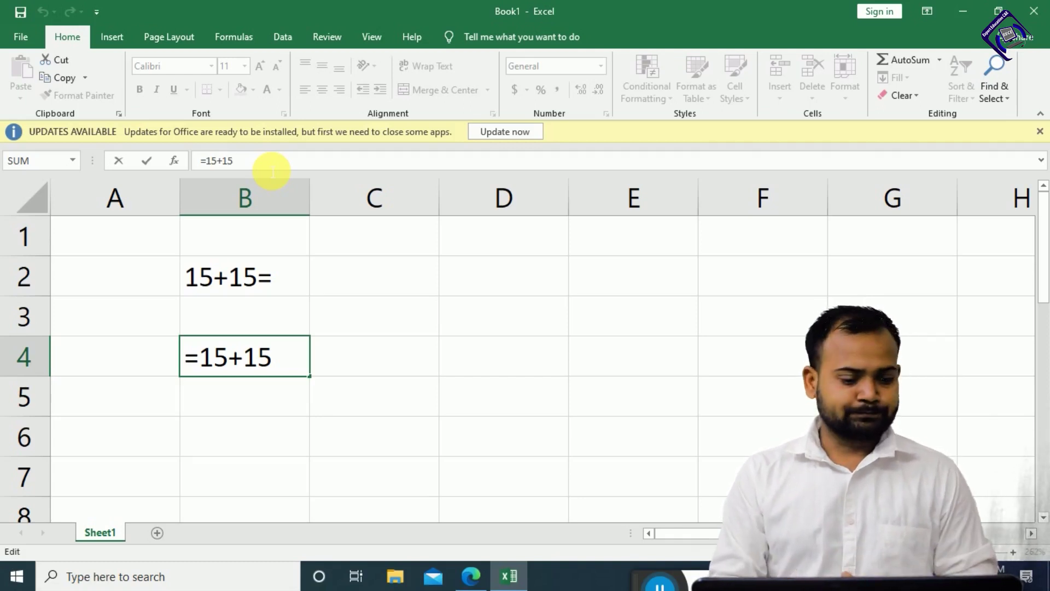
{"action": "left_click", "coordinate": [272, 172]}
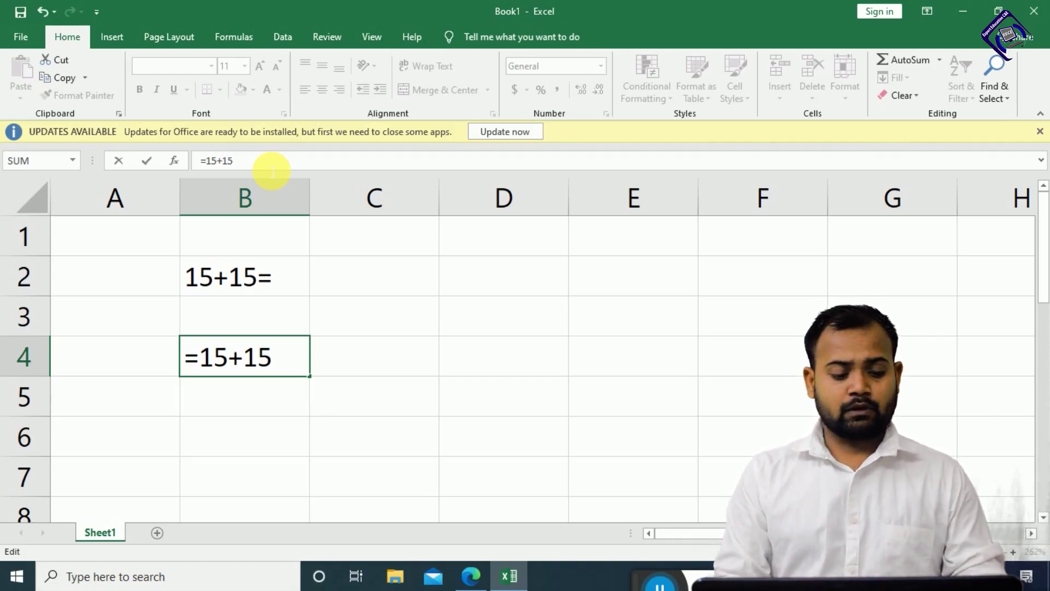
{"action": "key", "text": "alt+Tab"}
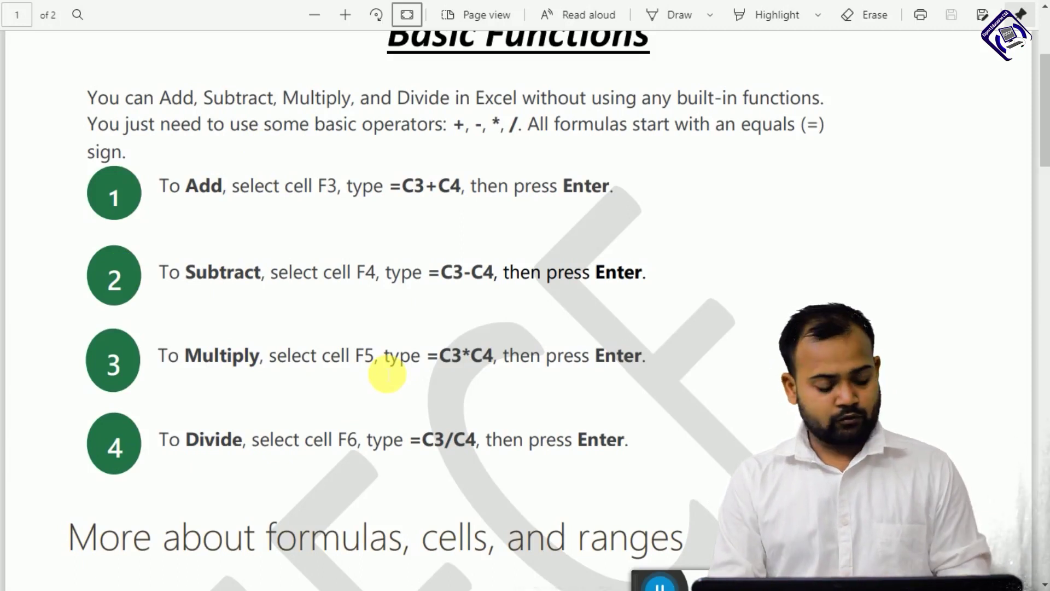
{"action": "key", "text": "alt+Tab"}
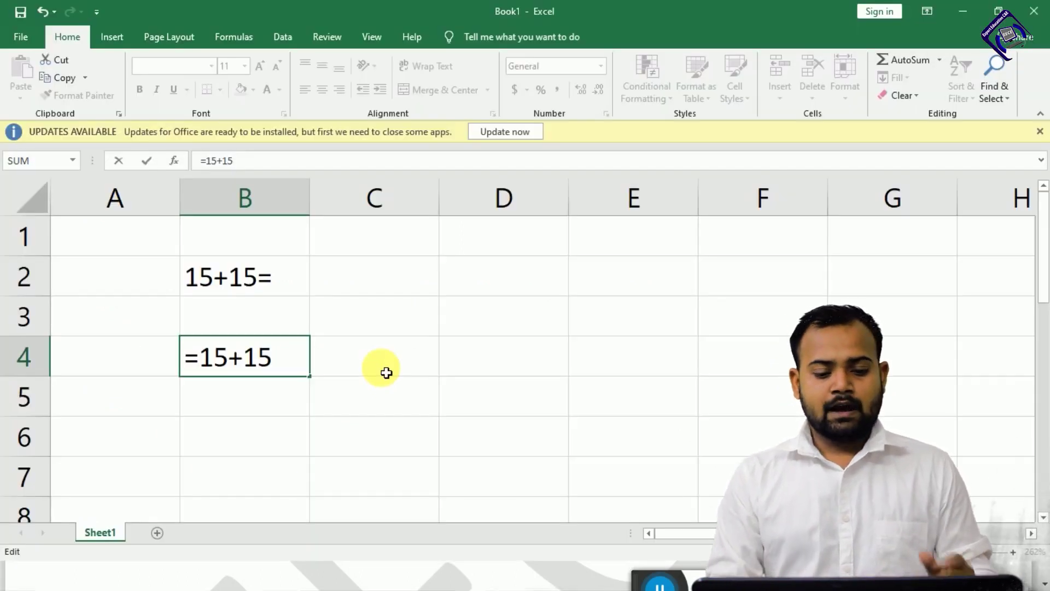
{"action": "key", "text": "Return"}
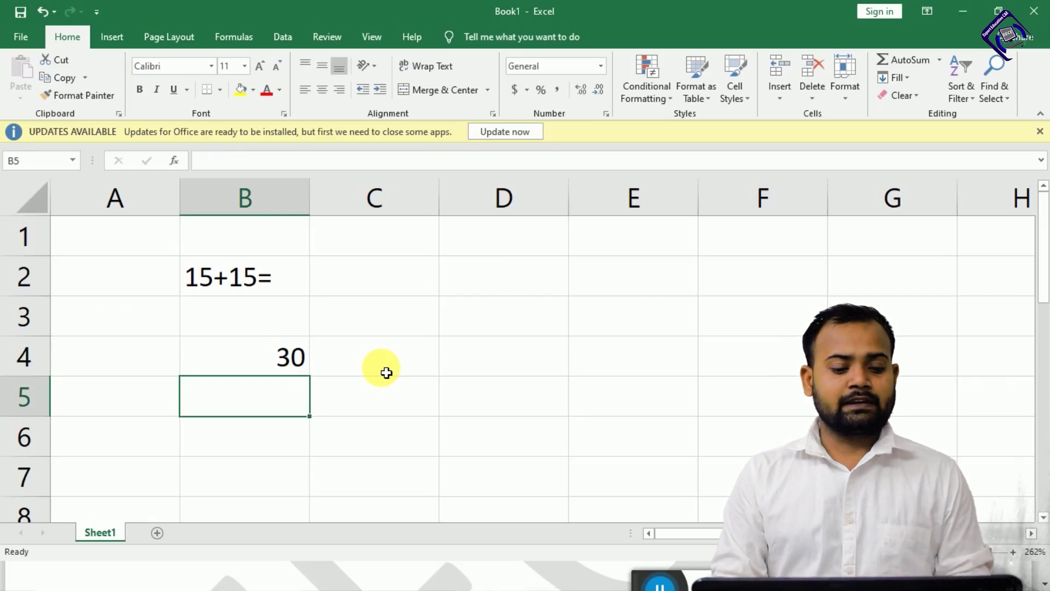
Step: Label the calculation rows by entering Add in cell A4 and Sub in cell A5
{"action": "key", "text": "Up"}
{"action": "key", "text": "Left"}
{"action": "type", "text": "Add"}
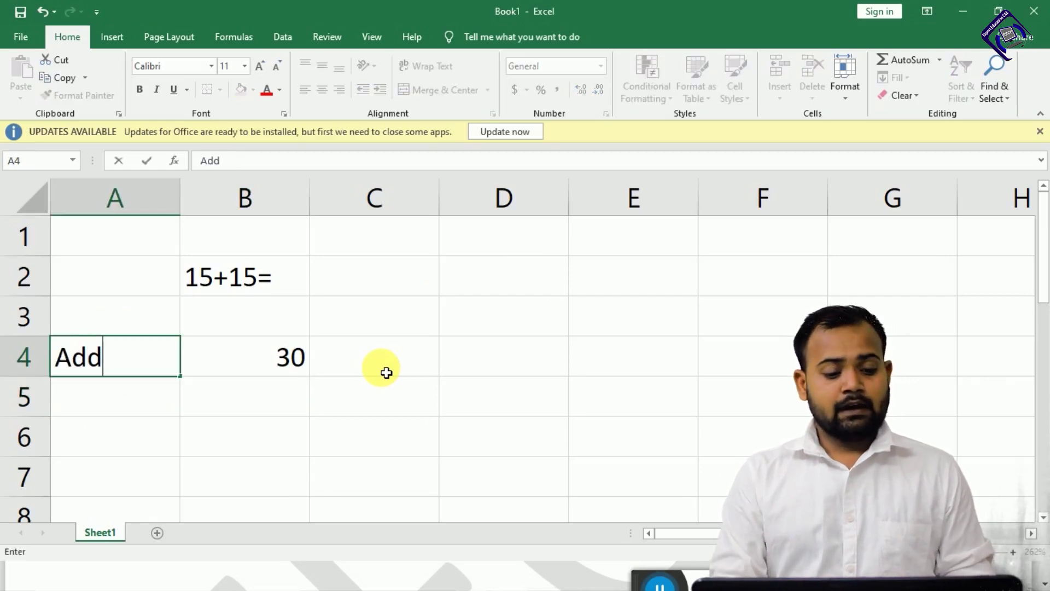
{"action": "key", "text": "Return"}
{"action": "type", "text": "Sub"}
{"action": "key", "text": "Return"}
Step: Enter the subtraction formula =15-10 in cell B5, beside the Sub label
{"action": "key", "text": "Up"}
{"action": "key", "text": "Right"}
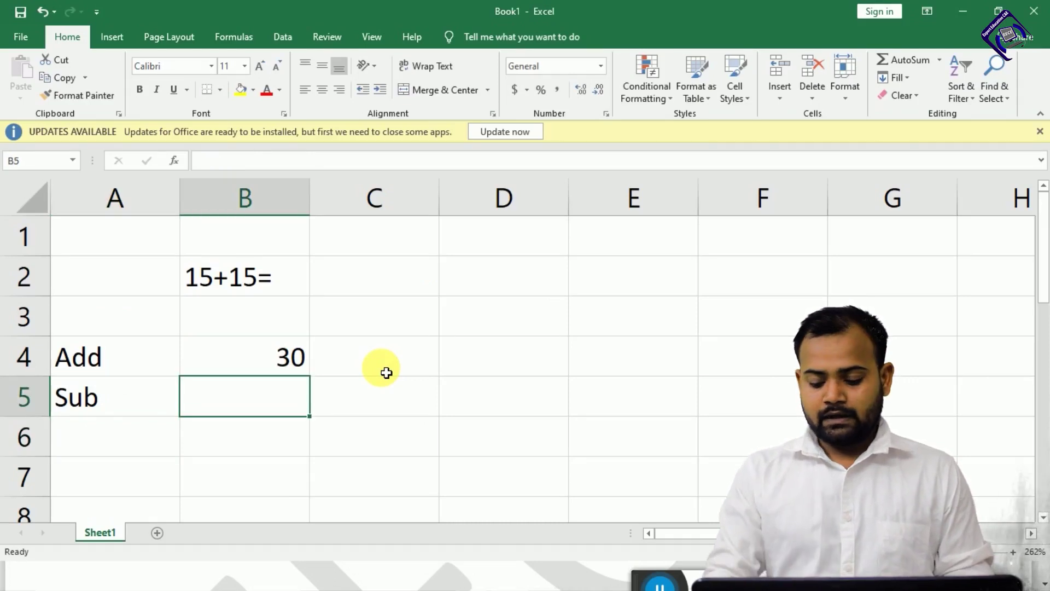
{"action": "type", "text": "="}
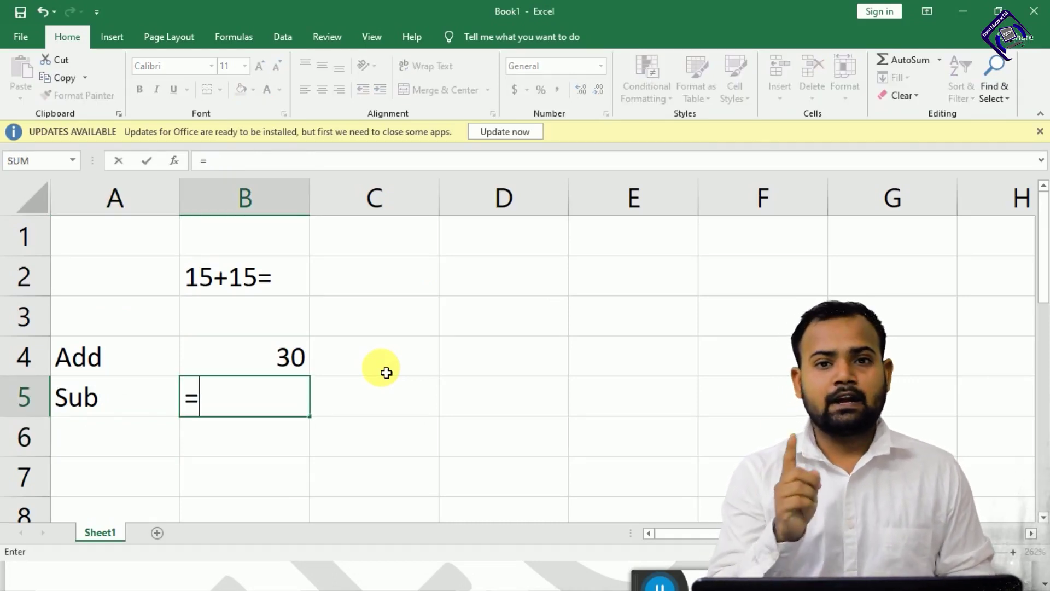
{"action": "type", "text": "15"}
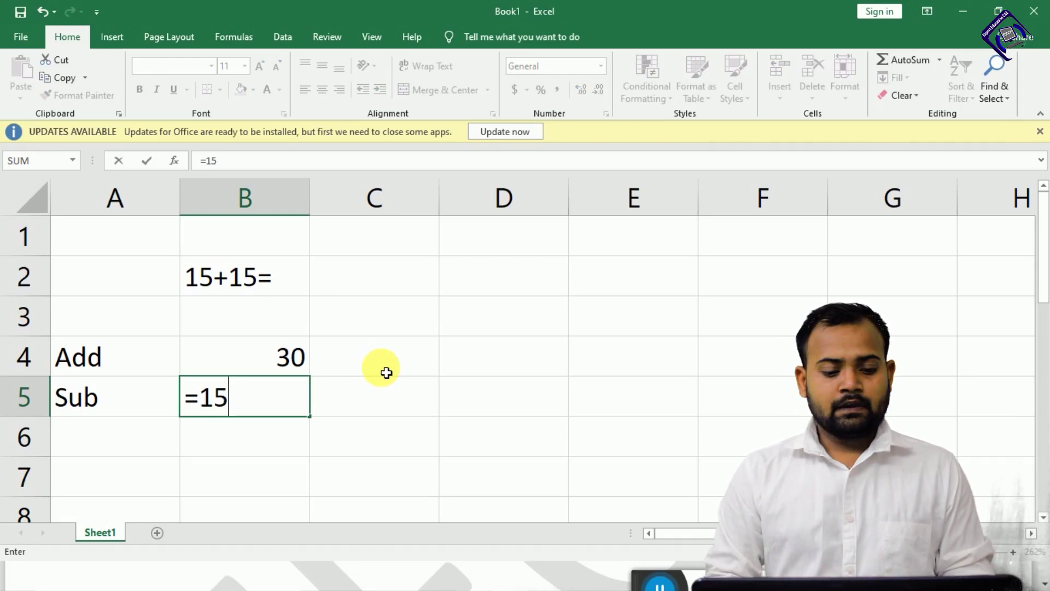
{"action": "type", "text": "-"}
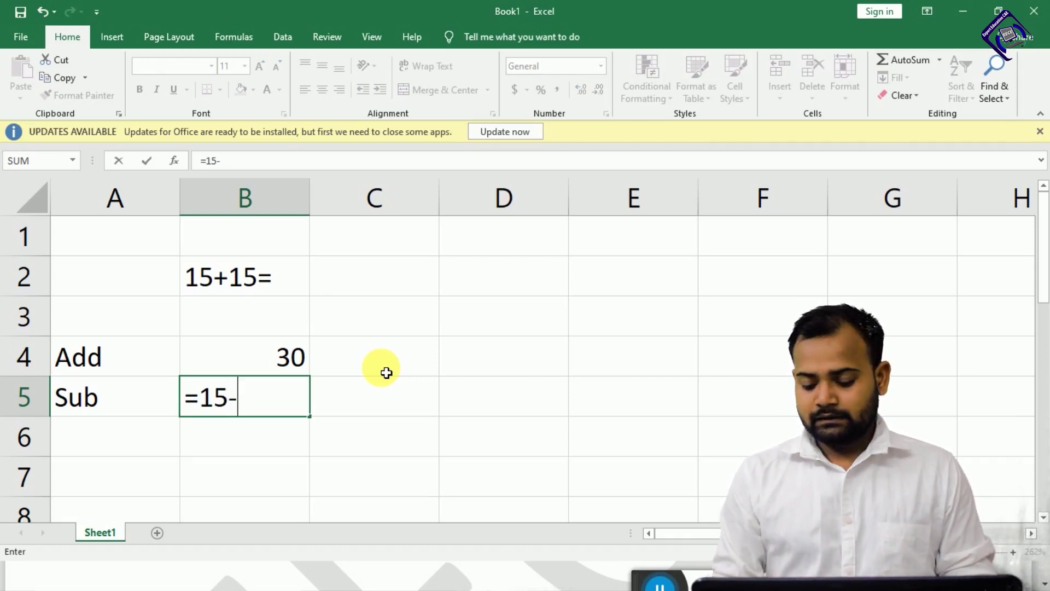
{"action": "type", "text": "10"}
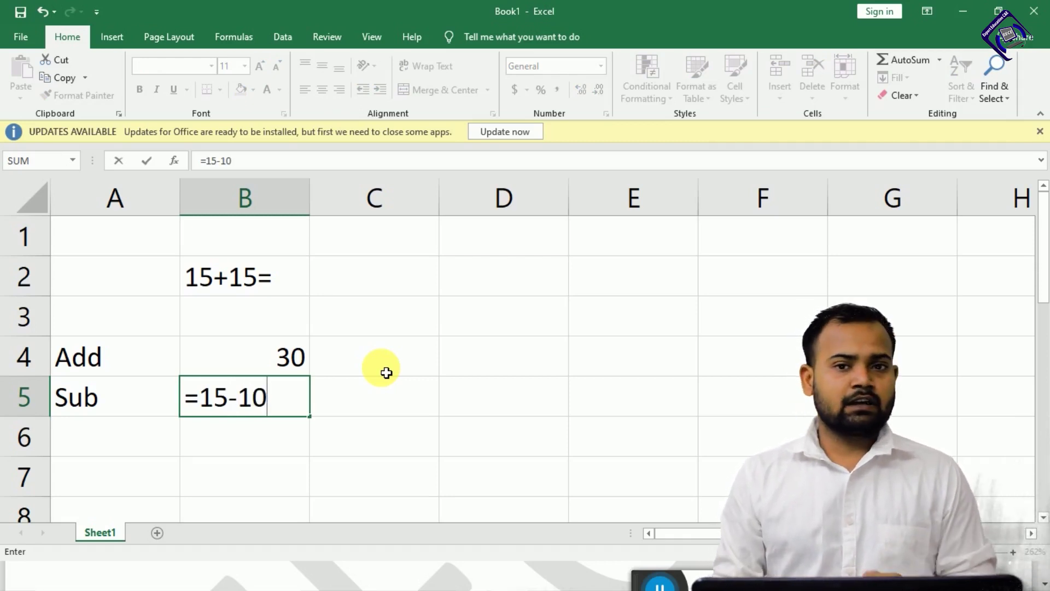
{"action": "key", "text": "Return"}
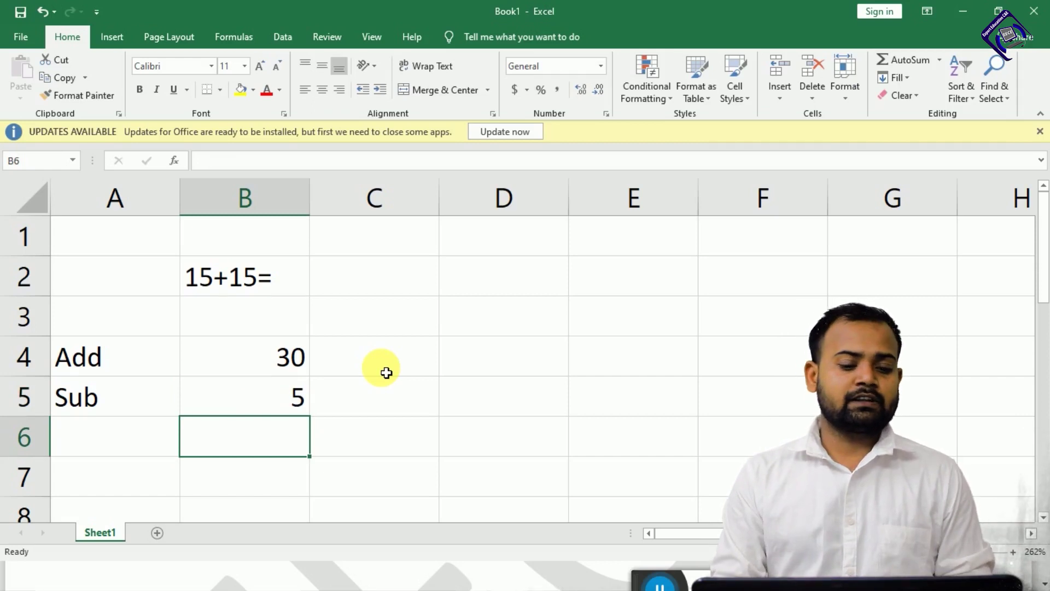
Step: Label cell A6 Mul and enter the multiplication formula =254*6 in cell B6
{"action": "key", "text": "Up"}
{"action": "key", "text": "Left"}
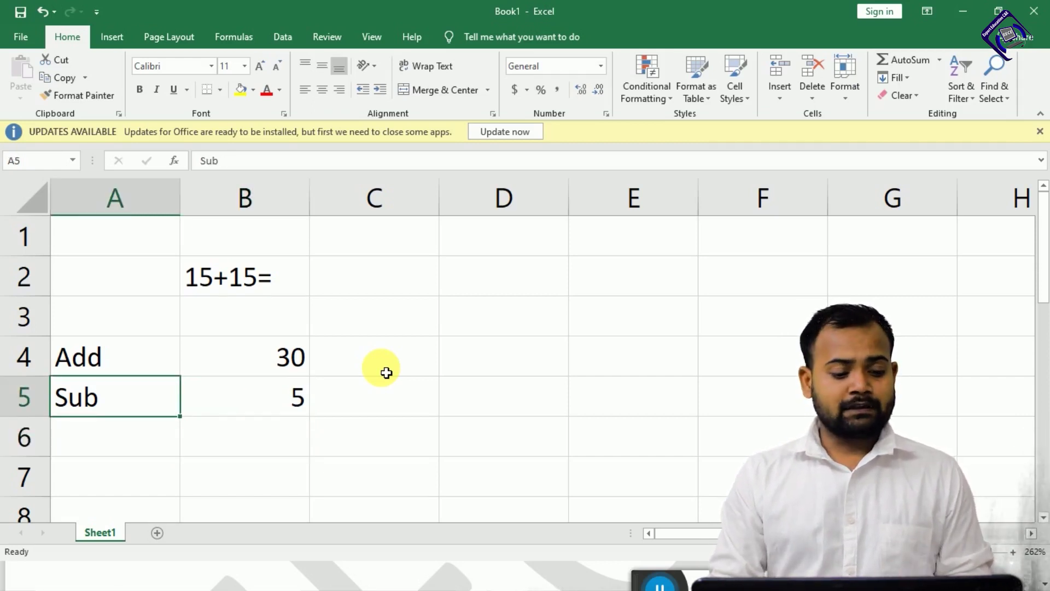
{"action": "key", "text": "Down"}
{"action": "type", "text": "Mul"}
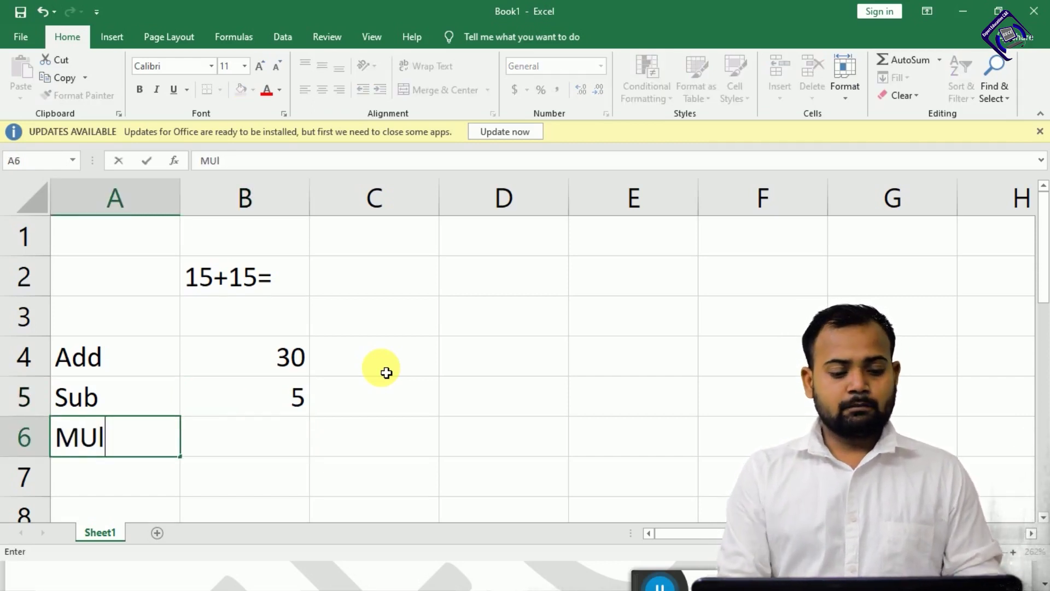
{"action": "key", "text": "Tab"}
{"action": "type", "text": "=2"}
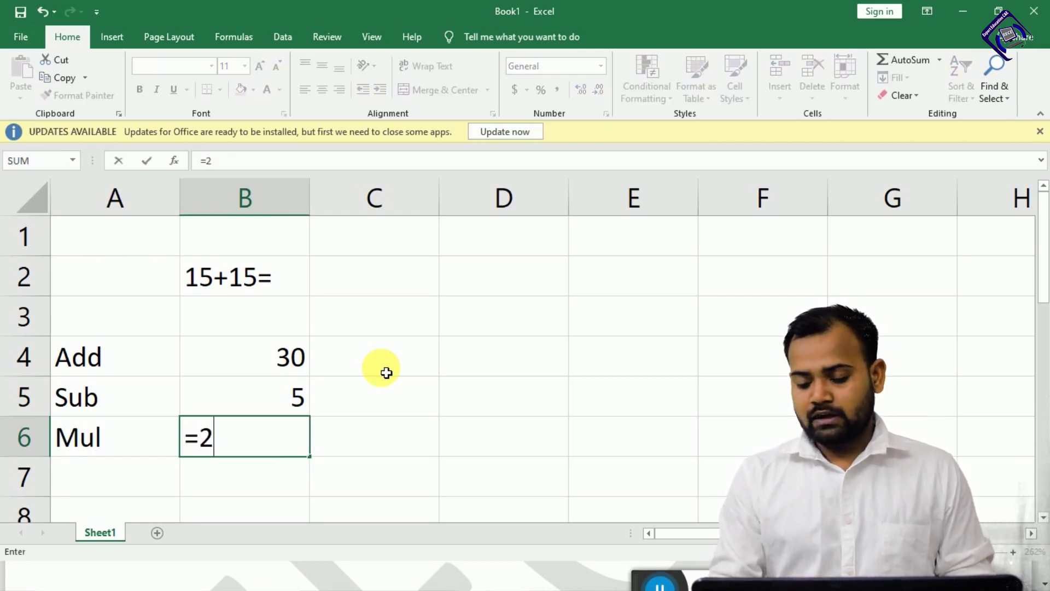
{"action": "type", "text": "54*6"}
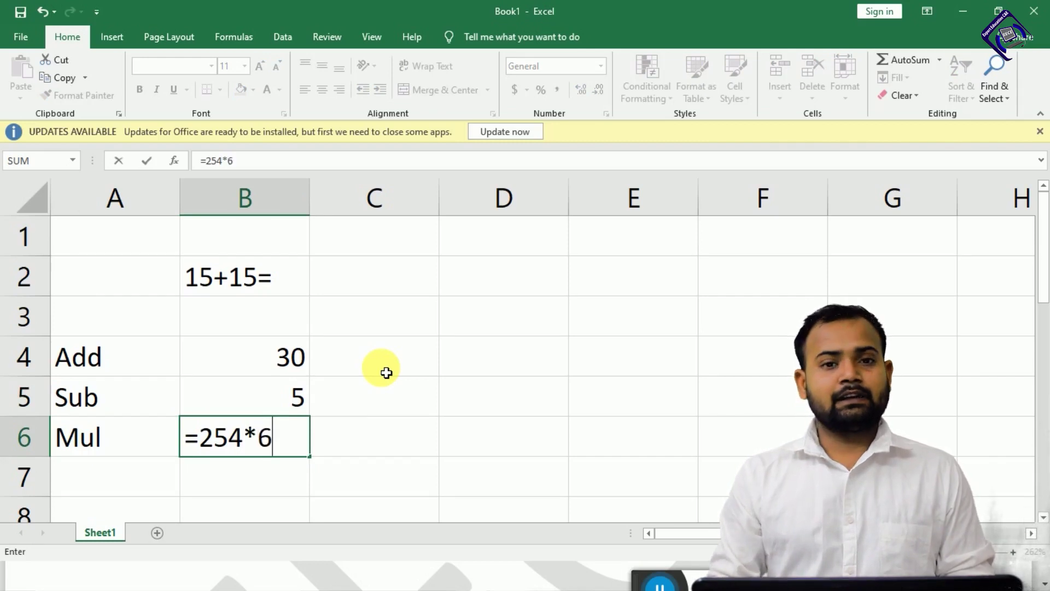
{"action": "key", "text": "Return"}
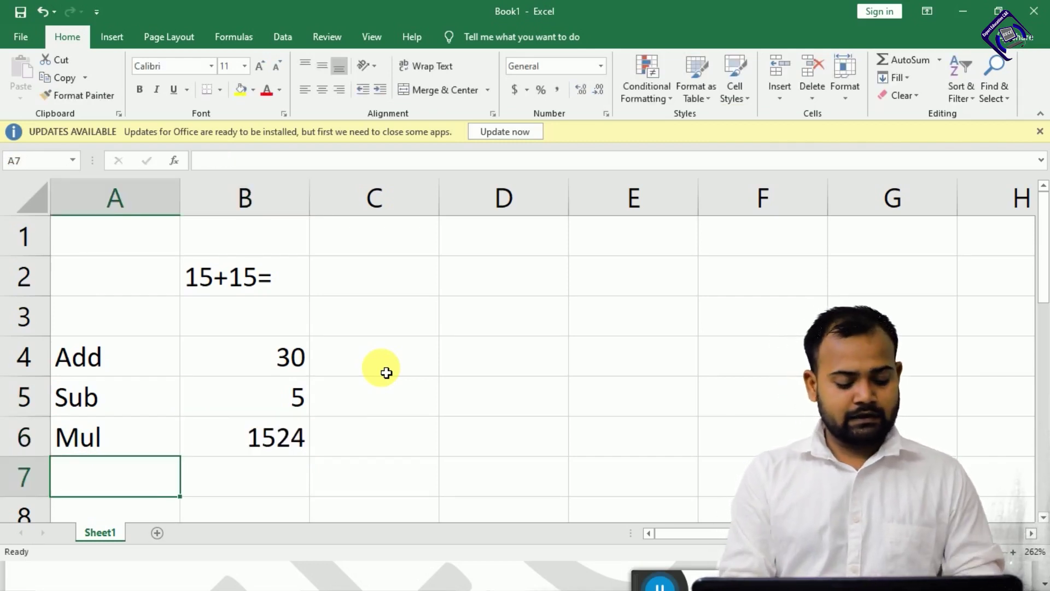
Step: Label cell A7 Div and enter the division formula =4584/5 in cell B7
{"action": "type", "text": "Div"}
{"action": "key", "text": "Return"}
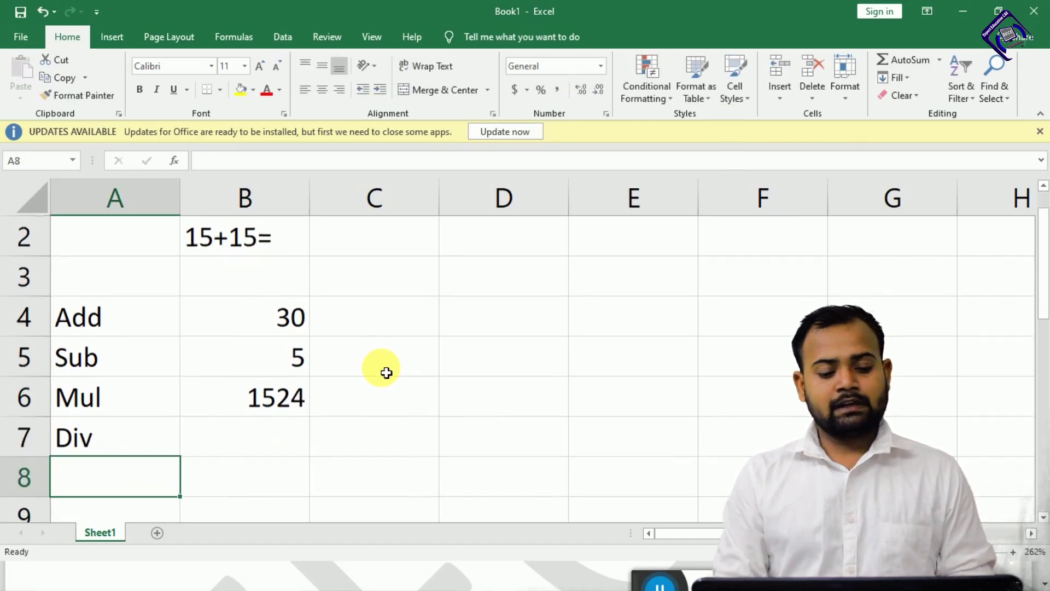
{"action": "key", "text": "Up"}
{"action": "key", "text": "Right"}
{"action": "type", "text": "="}
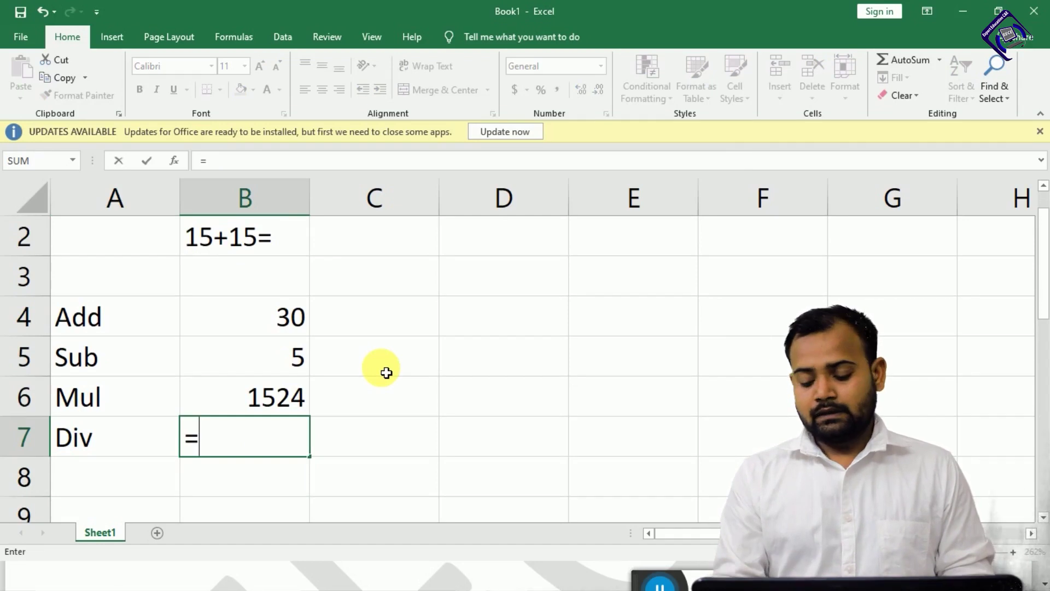
{"action": "type", "text": "4584"}
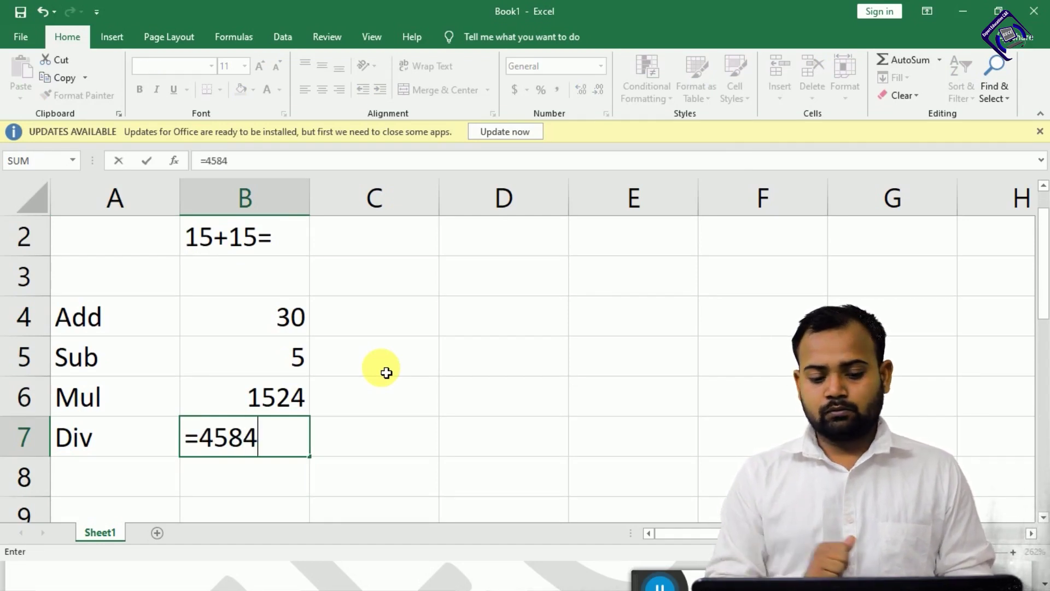
{"action": "type", "text": "/"}
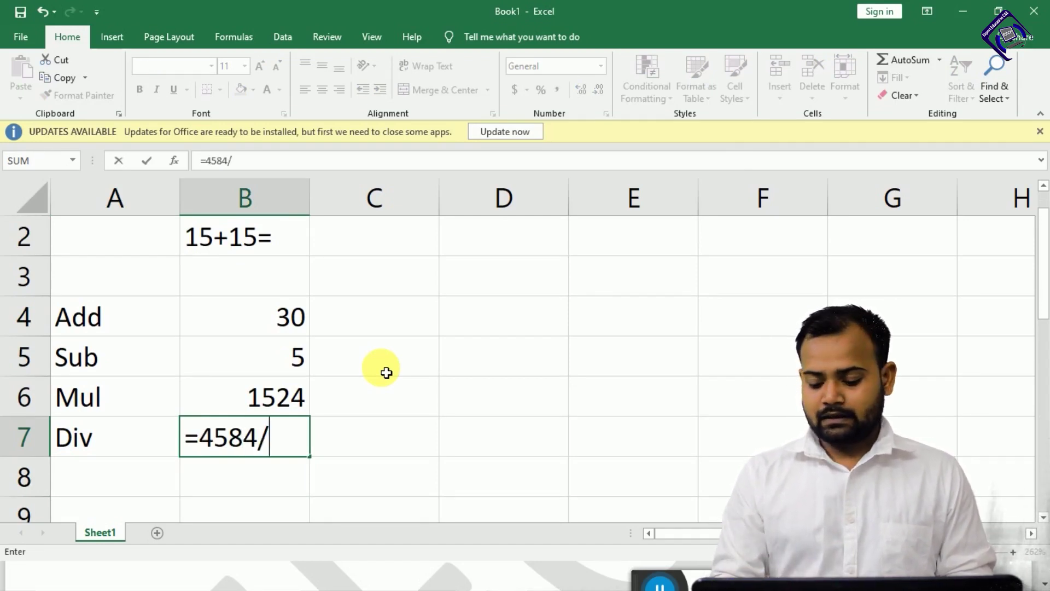
{"action": "type", "text": "5"}
{"action": "key", "text": "Return"}
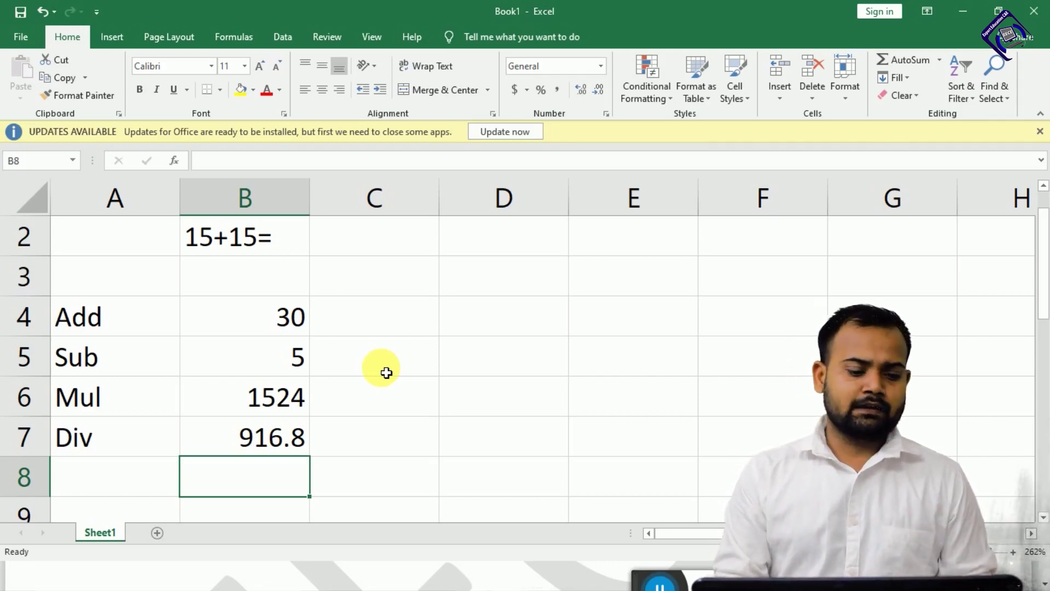
Step: Enter the label Mix in cell A9, leaving row 8 blank below the Div row
{"action": "key", "text": "Down"}
{"action": "key", "text": "Down"}
{"action": "key", "text": "Left"}
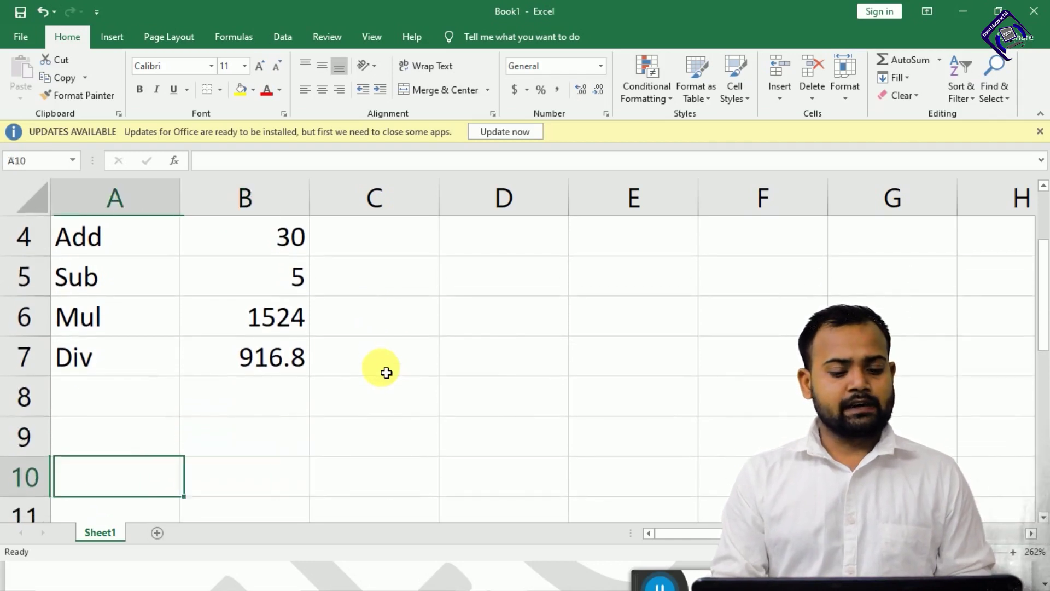
{"action": "key", "text": "Up"}
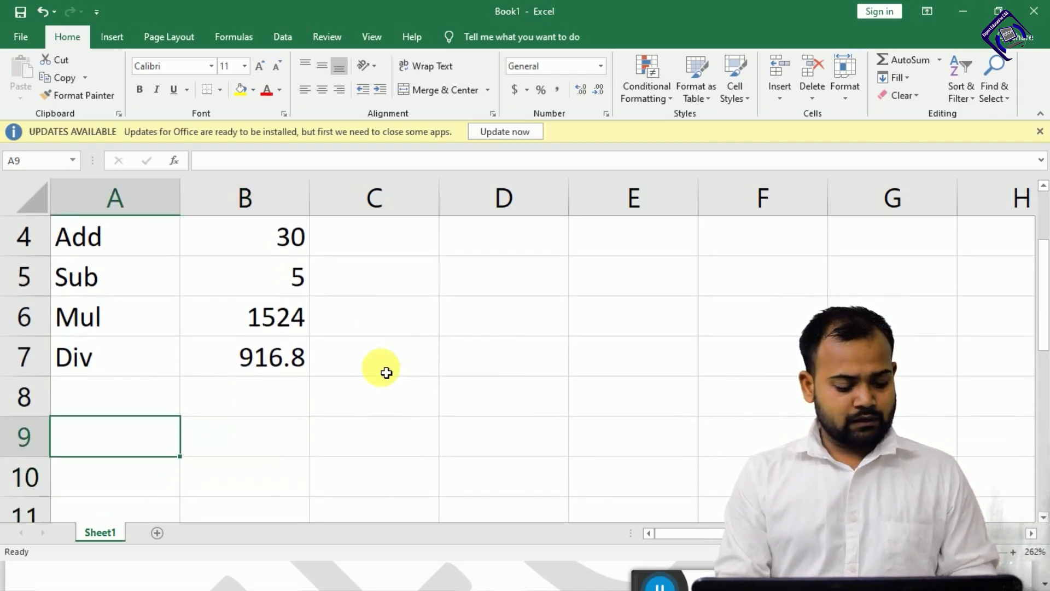
{"action": "type", "text": "Mix"}
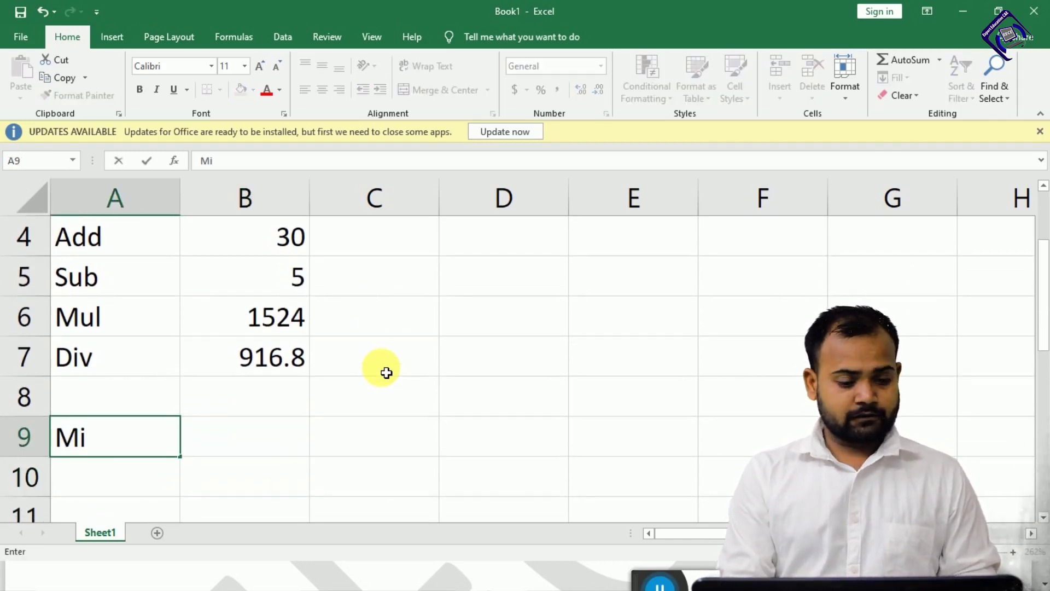
{"action": "key", "text": "Return"}
Step: Enter the combined formula =555+635-500*2/15 in cell B9 and reselect that cell to show its formula
{"action": "key", "text": "Right"}
{"action": "key", "text": "Up"}
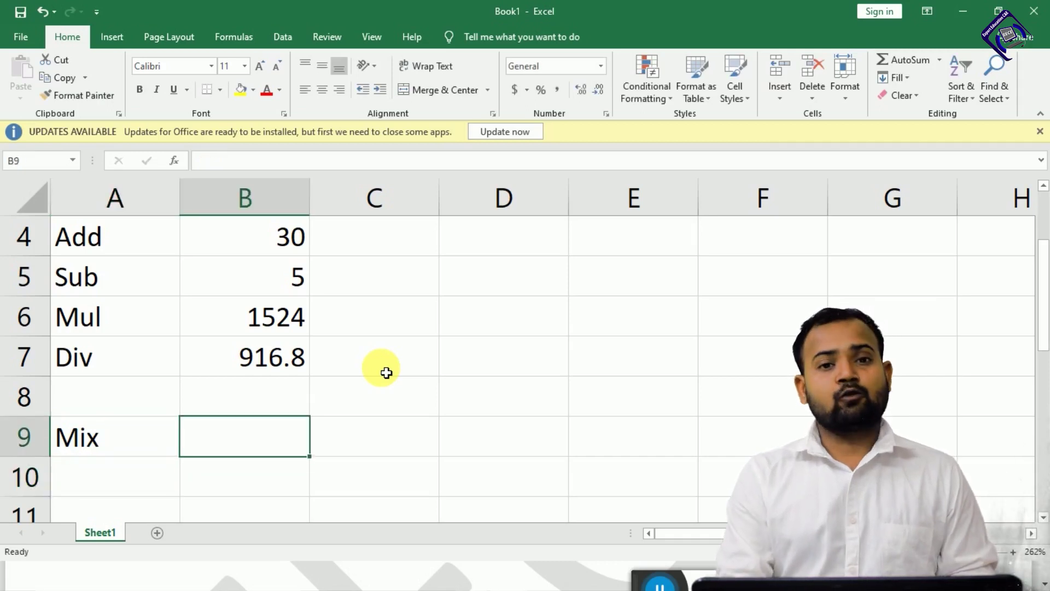
{"action": "type", "text": "="}
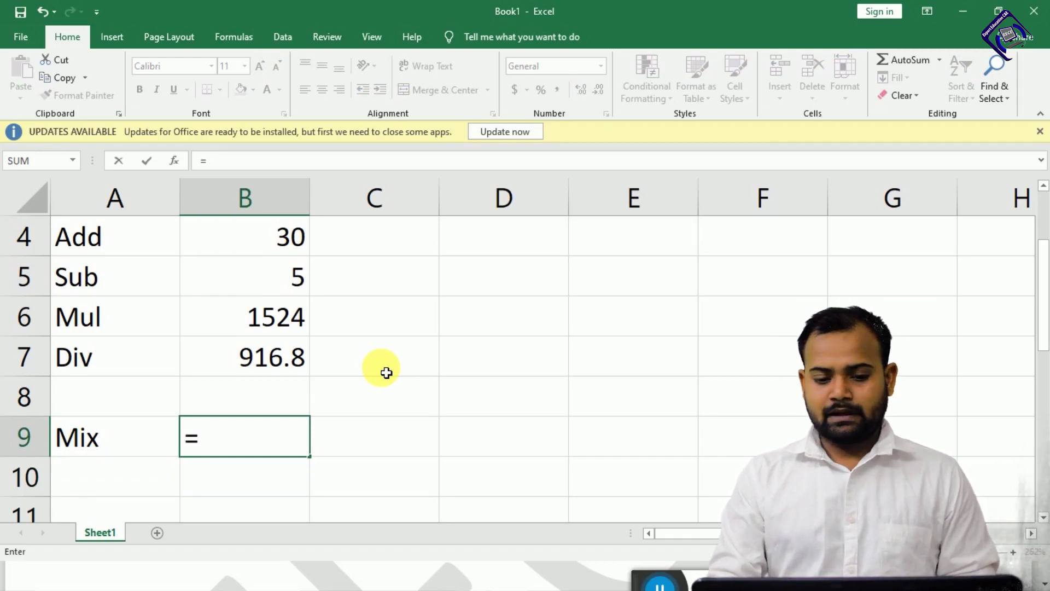
{"action": "type", "text": "555"}
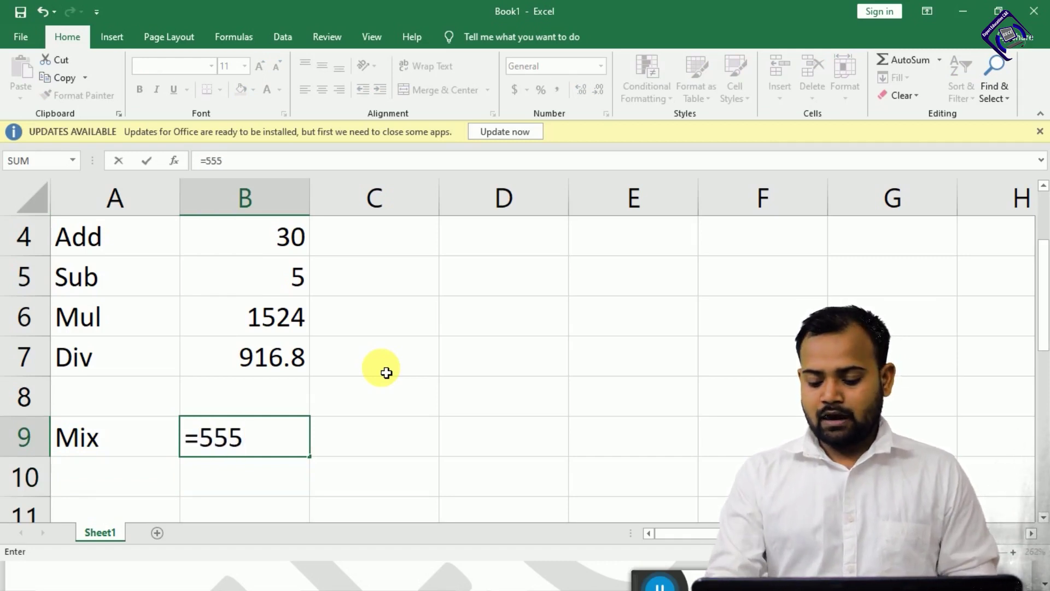
{"action": "type", "text": "+635"}
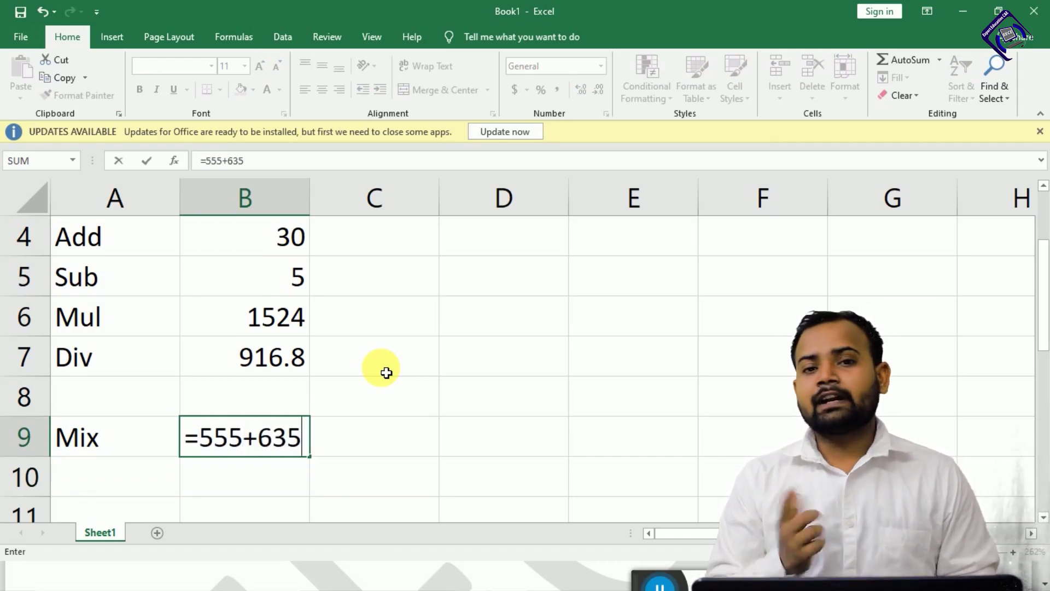
{"action": "type", "text": "-500"}
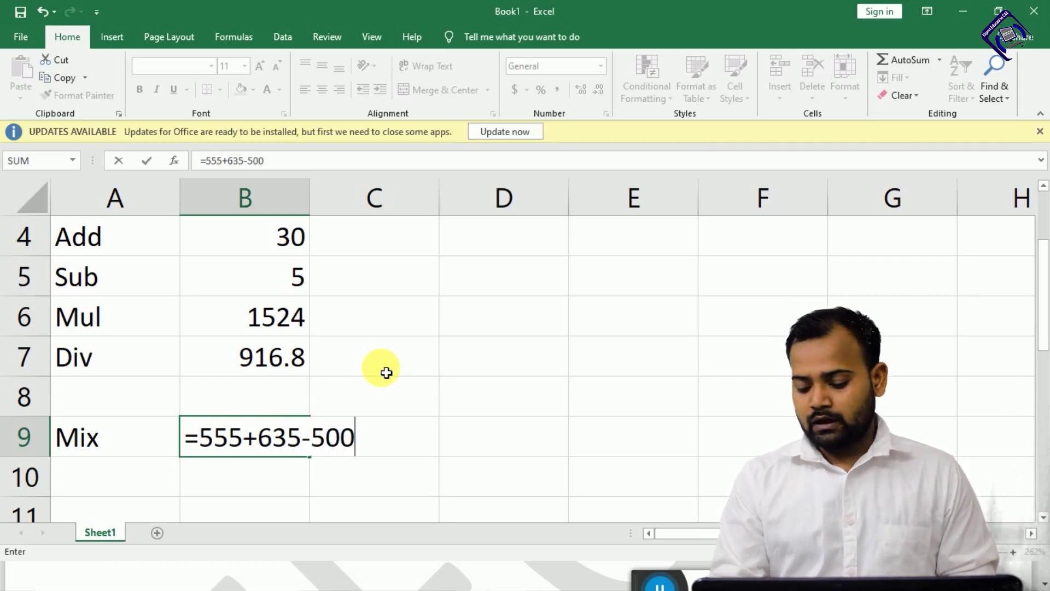
{"action": "type", "text": "*2/15"}
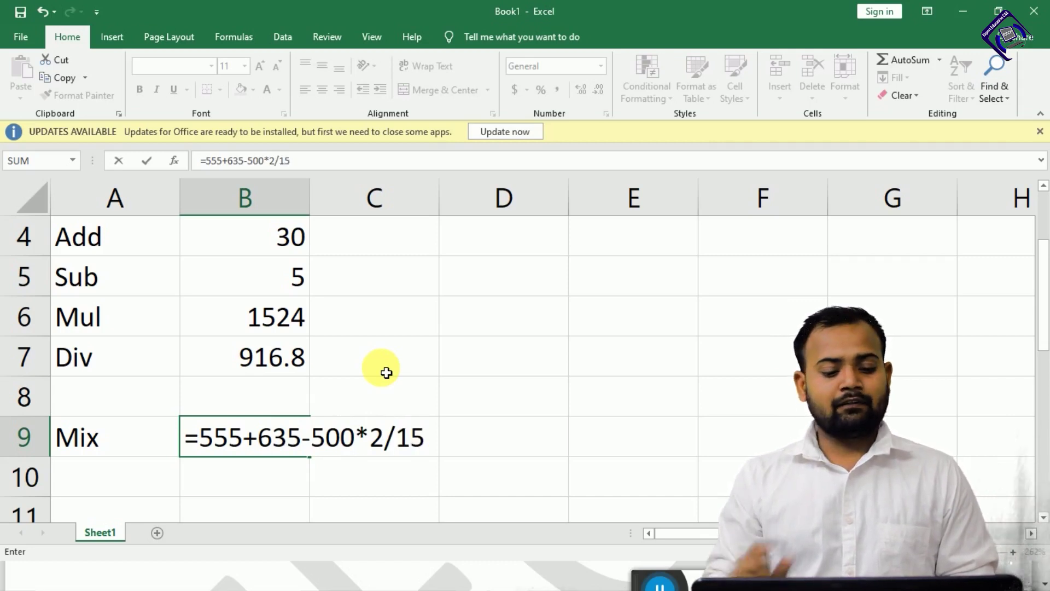
{"action": "key", "text": "Return"}
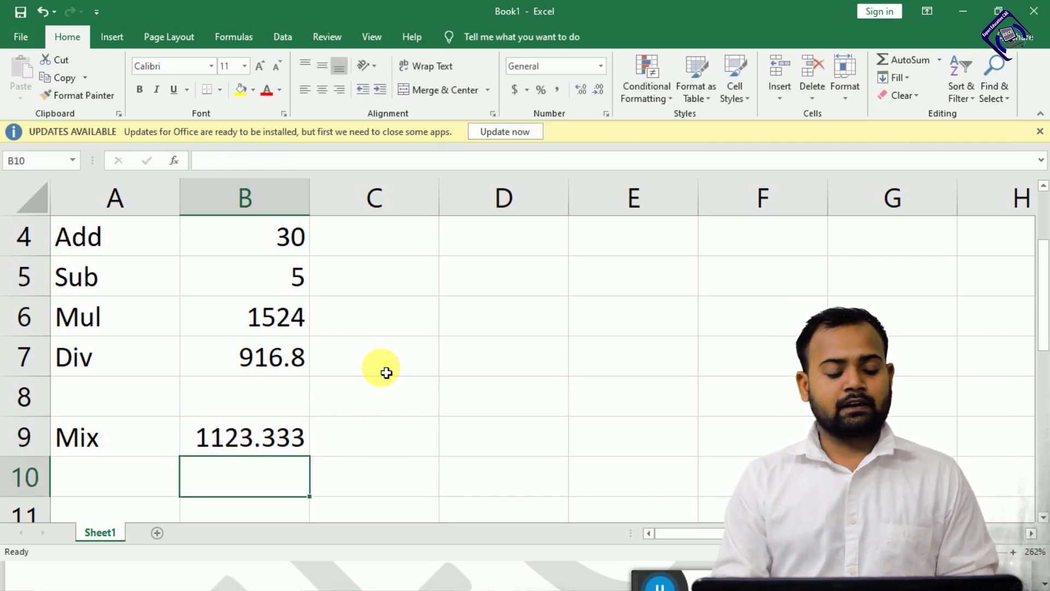
{"action": "key", "text": "Up"}
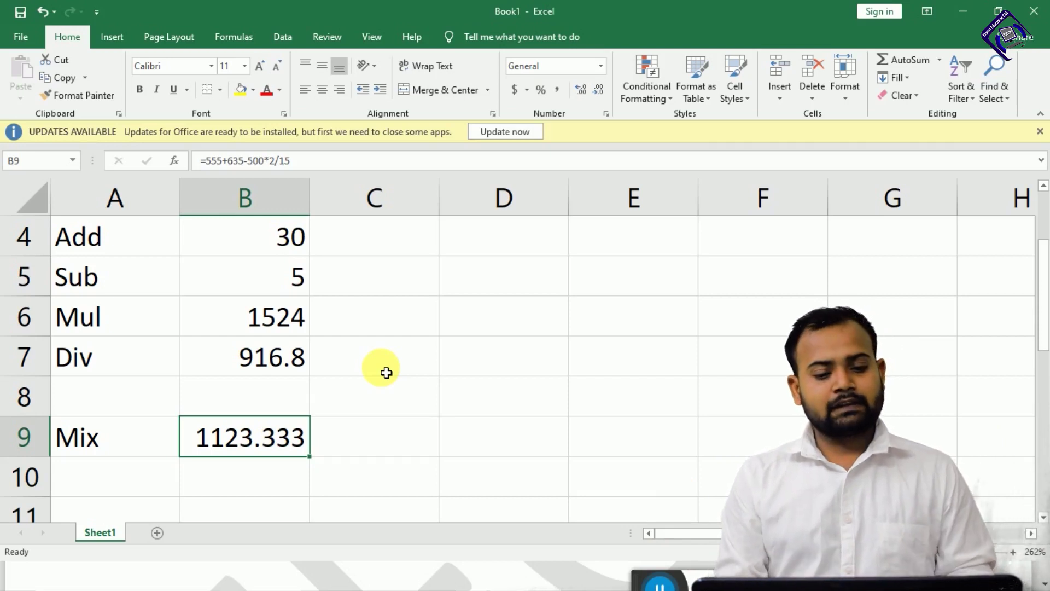
Step: Switch to the training PDF and read from More about formulas, cells, and ranges through the =SUM(A1:A10) function and argument diagram
{"action": "key", "text": "alt+Tab"}
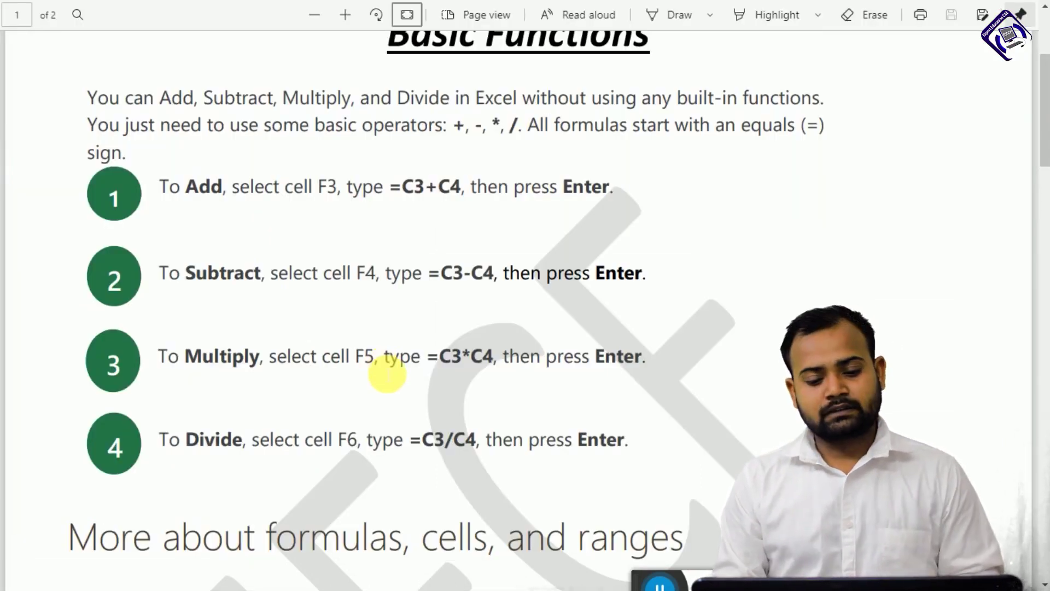
{"action": "scroll", "coordinate": [387, 375], "scroll_direction": "down", "scroll_amount": 6}
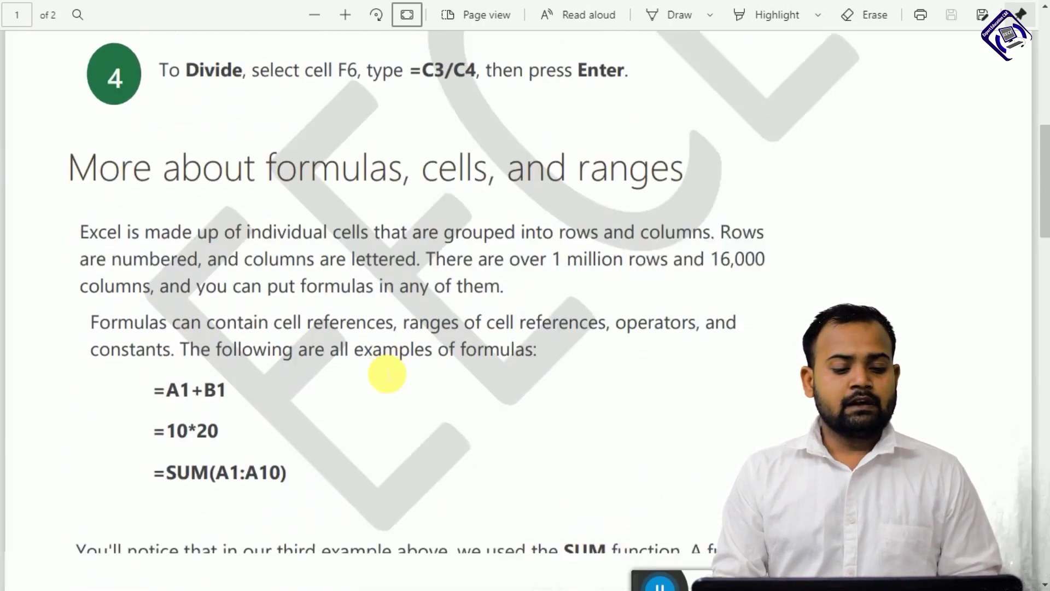
{"action": "scroll", "coordinate": [387, 376], "scroll_direction": "down", "scroll_amount": 2}
{"action": "scroll", "coordinate": [387, 375], "scroll_direction": "down", "scroll_amount": 2}
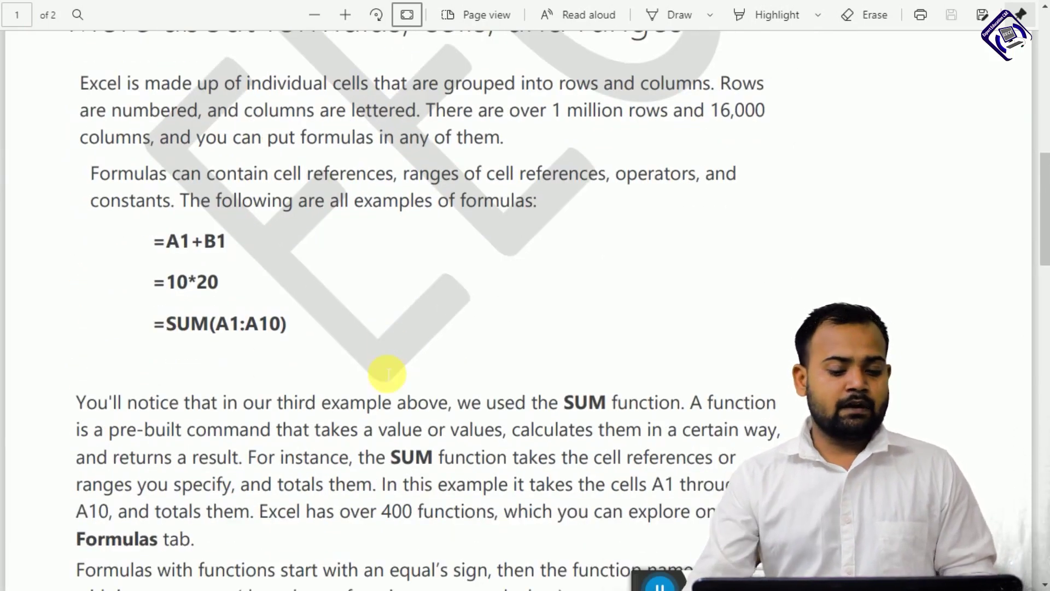
{"action": "scroll", "coordinate": [387, 375], "scroll_direction": "down", "scroll_amount": 2}
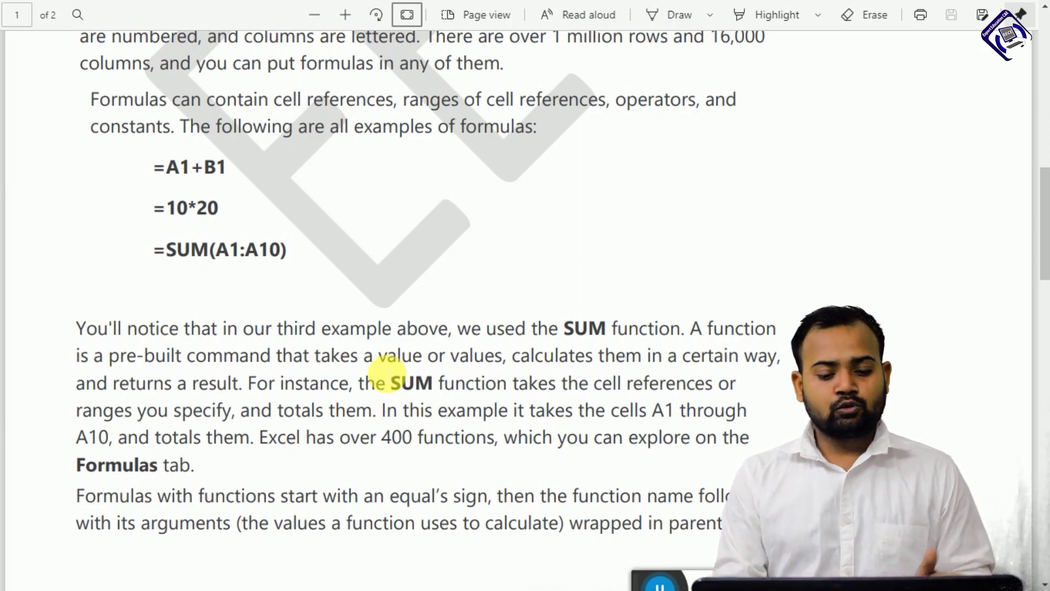
{"action": "scroll", "coordinate": [386, 375], "scroll_direction": "down", "scroll_amount": 15}
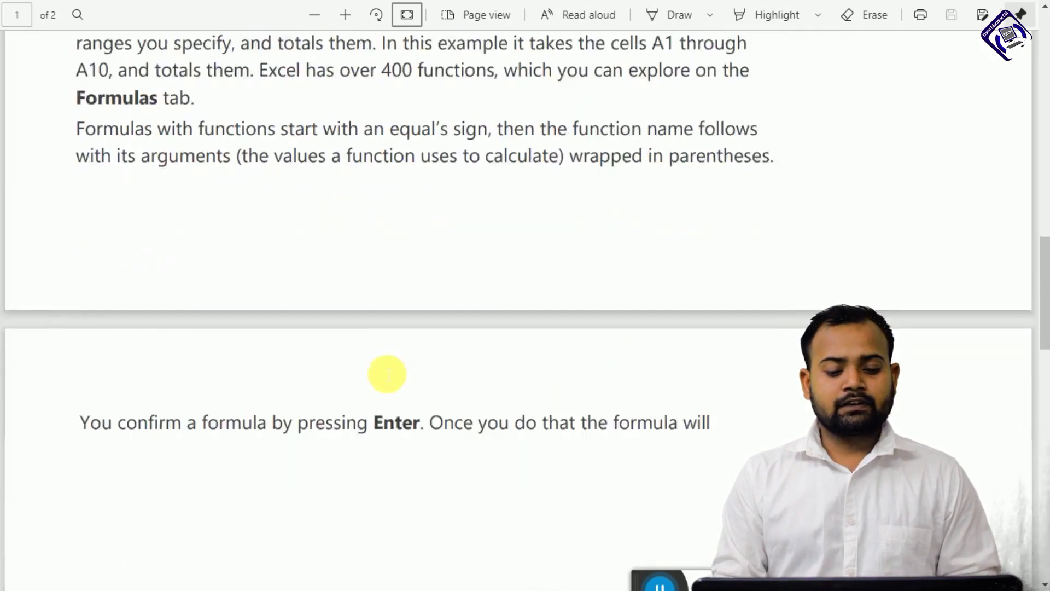
{"action": "scroll", "coordinate": [387, 375], "scroll_direction": "down", "scroll_amount": 1}
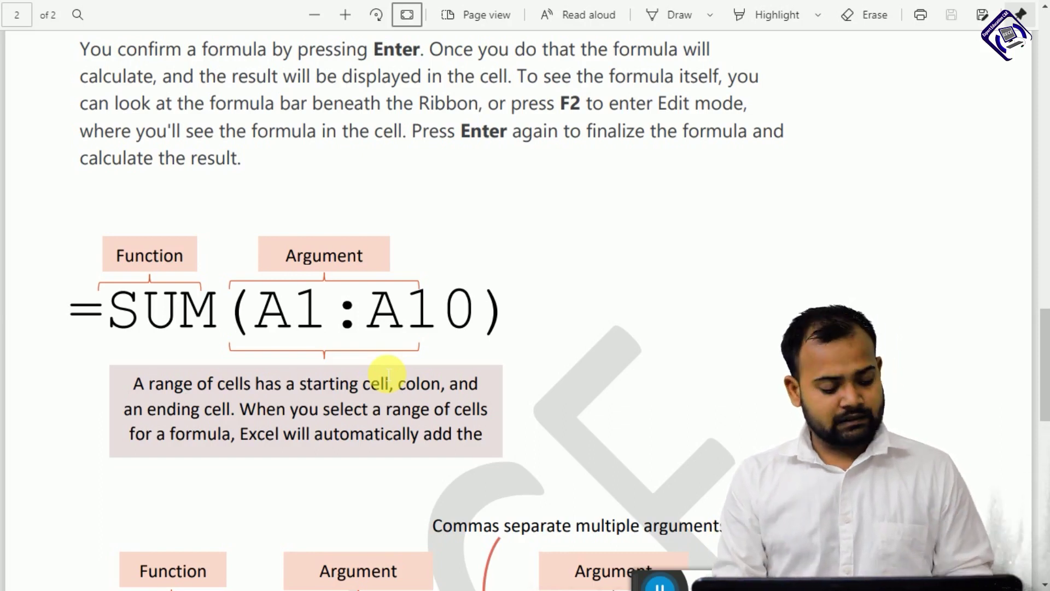
Step: Switch back to Excel and fill row 5 with 45 in cell D5, 68+ in E5 and 88 in F5
{"action": "key", "text": "alt+Tab"}
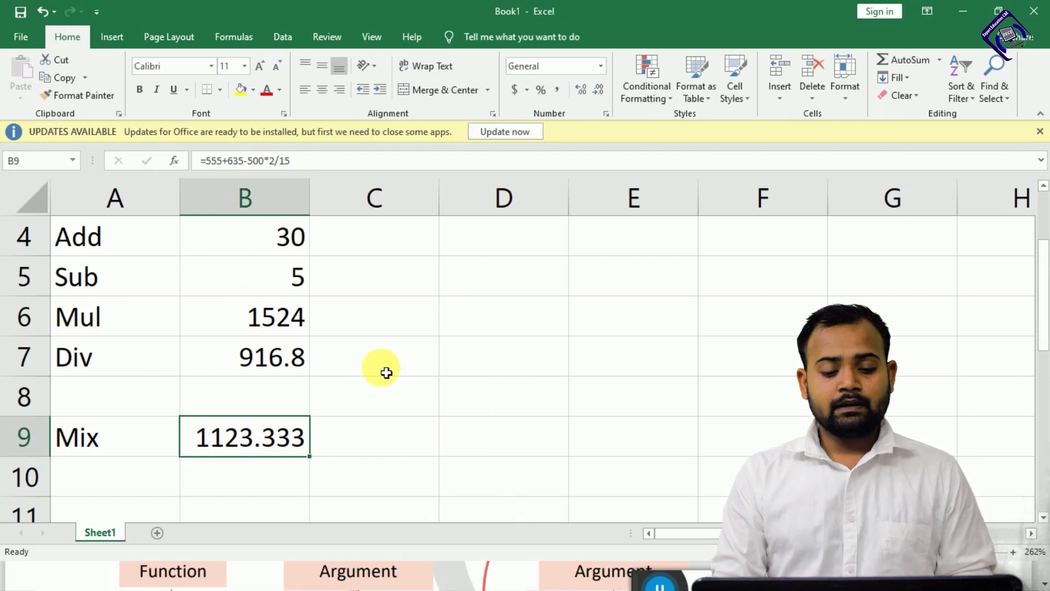
{"action": "key", "text": "Right"}
{"action": "key", "text": "Right"}
{"action": "key", "text": "Up"}
{"action": "key", "text": "Up"}
{"action": "key", "text": "Up"}
{"action": "key", "text": "Up"}
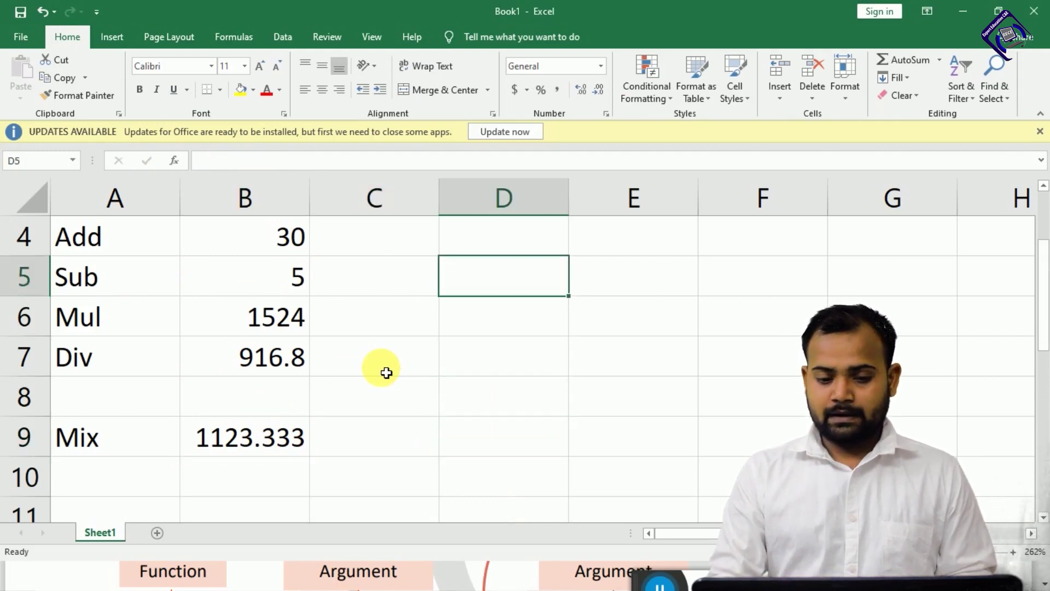
{"action": "type", "text": "45"}
{"action": "key", "text": "Tab"}
{"action": "type", "text": "68"}
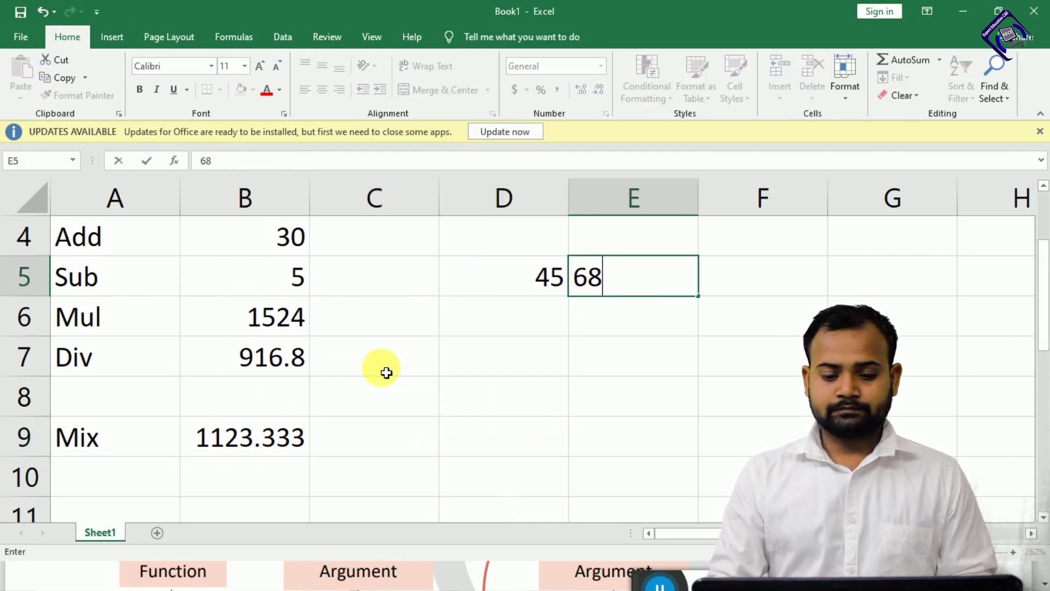
{"action": "type", "text": "+"}
{"action": "key", "text": "Tab"}
{"action": "type", "text": "88"}
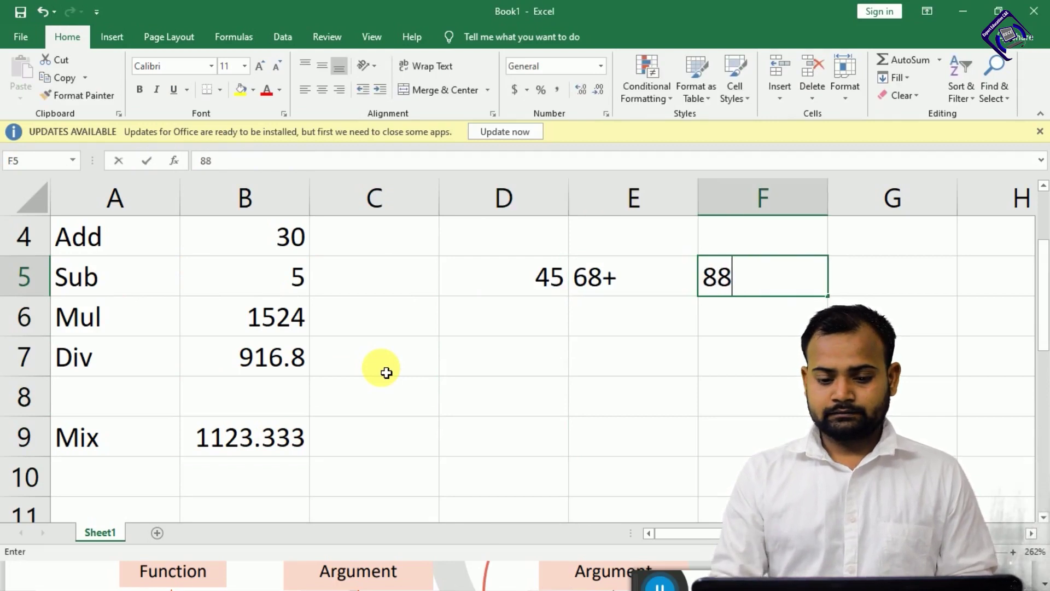
{"action": "key", "text": "Left"}
Step: Correct the entry in cell E5 to the plain number 68
{"action": "key", "text": "Left"}
{"action": "key", "text": "Right"}
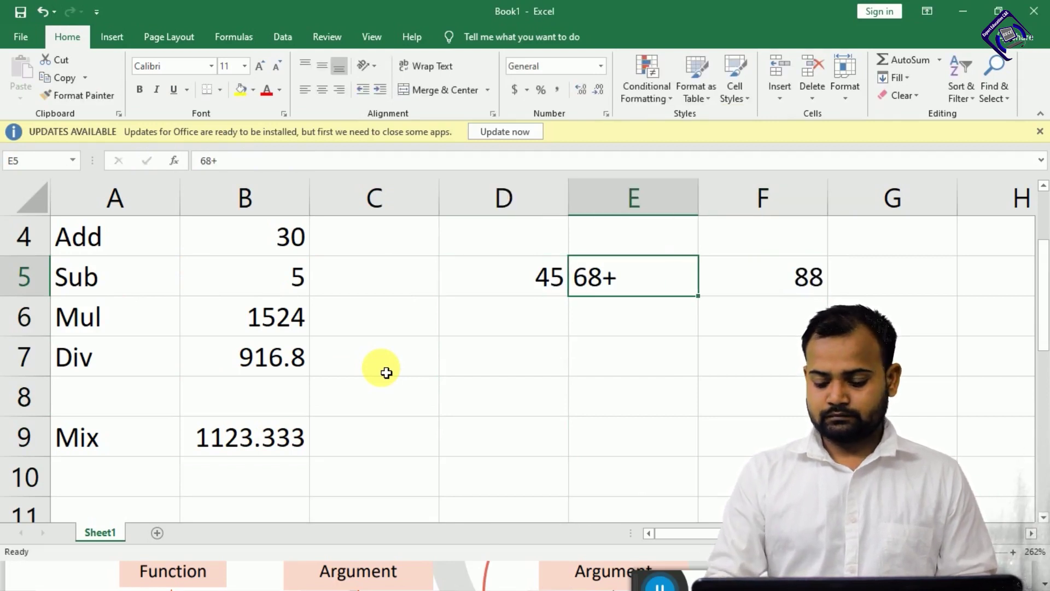
{"action": "type", "text": "68+"}
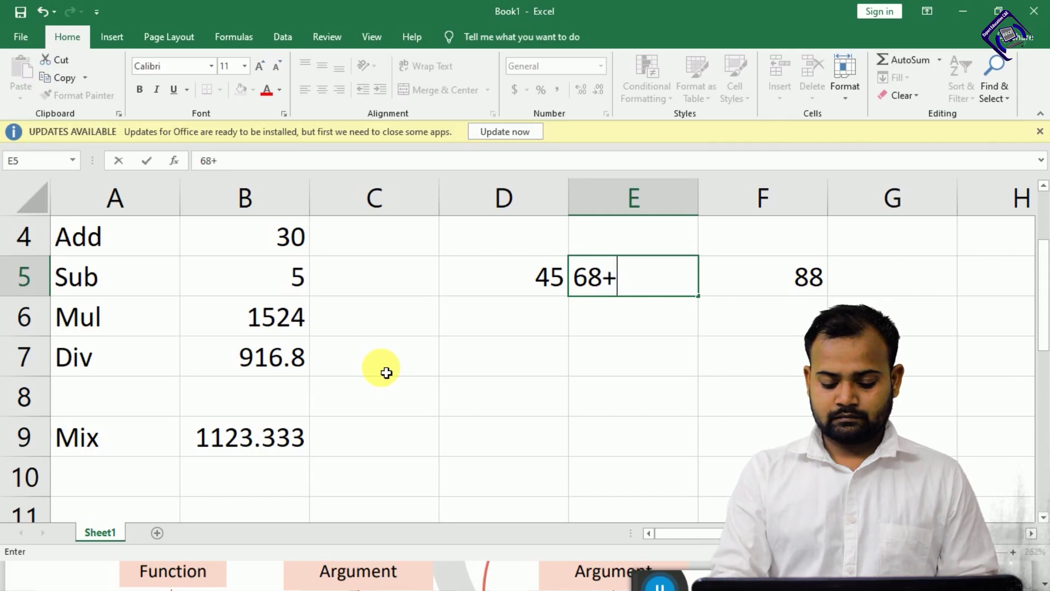
{"action": "key", "text": "BackSpace"}
{"action": "key", "text": "Return"}
Step: Enter 65 in cell G5 to extend the row of numbers
{"action": "key", "text": "Right"}
{"action": "key", "text": "Up"}
{"action": "key", "text": "Right"}
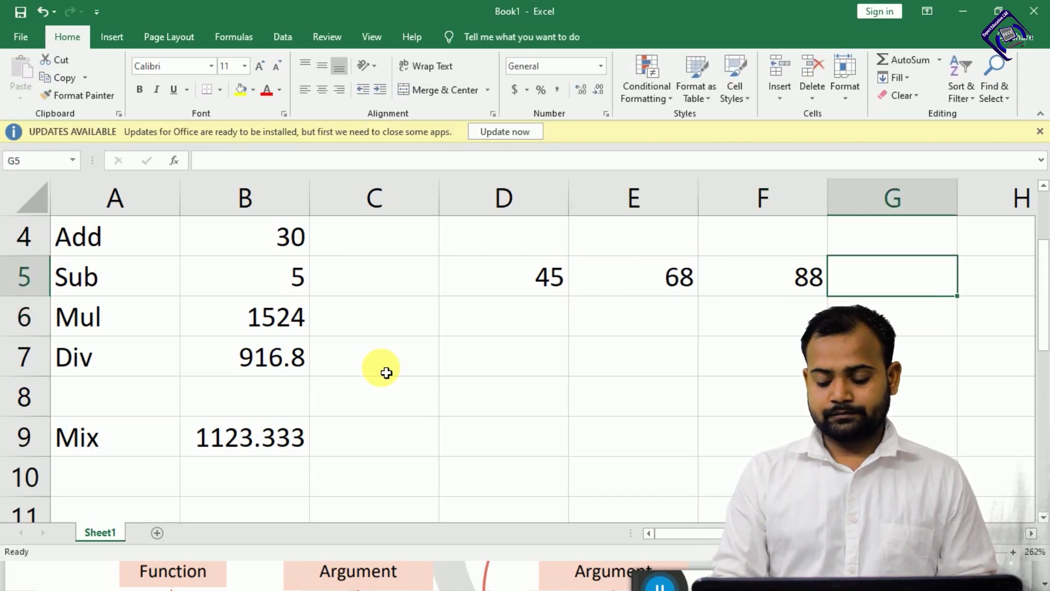
{"action": "type", "text": "65"}
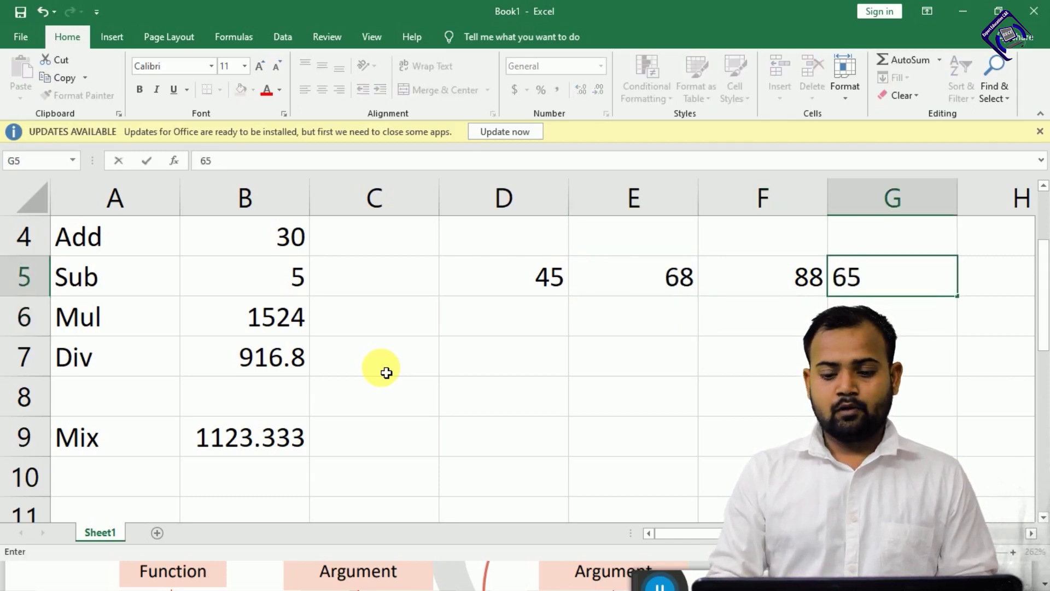
{"action": "key", "text": "Right"}
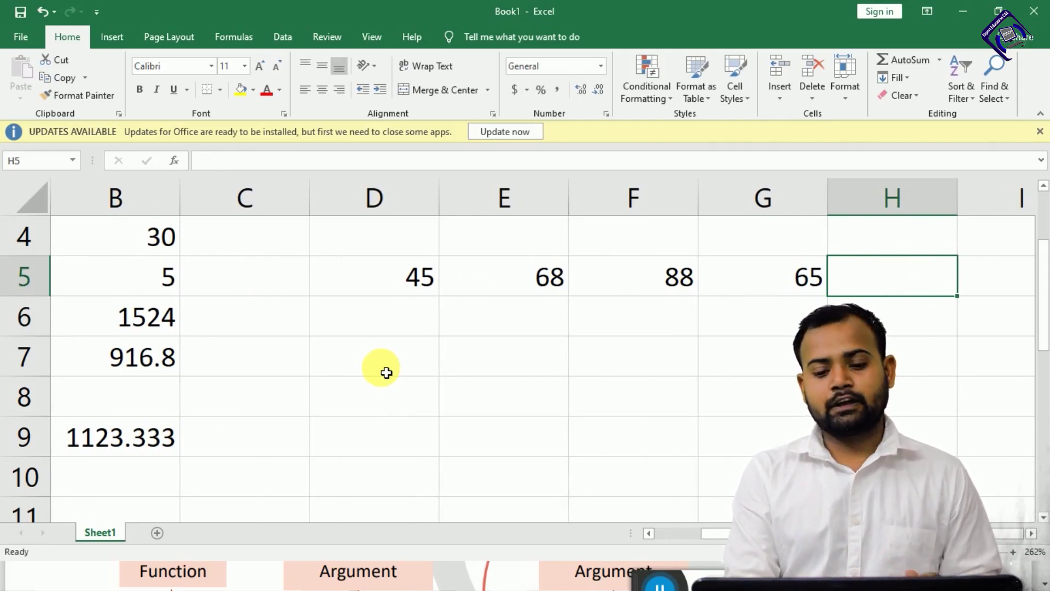
Step: Enter the formula =SUM(D5:G5) in cell H5 and reselect that cell to show its formula
{"action": "type", "text": "=sum"}
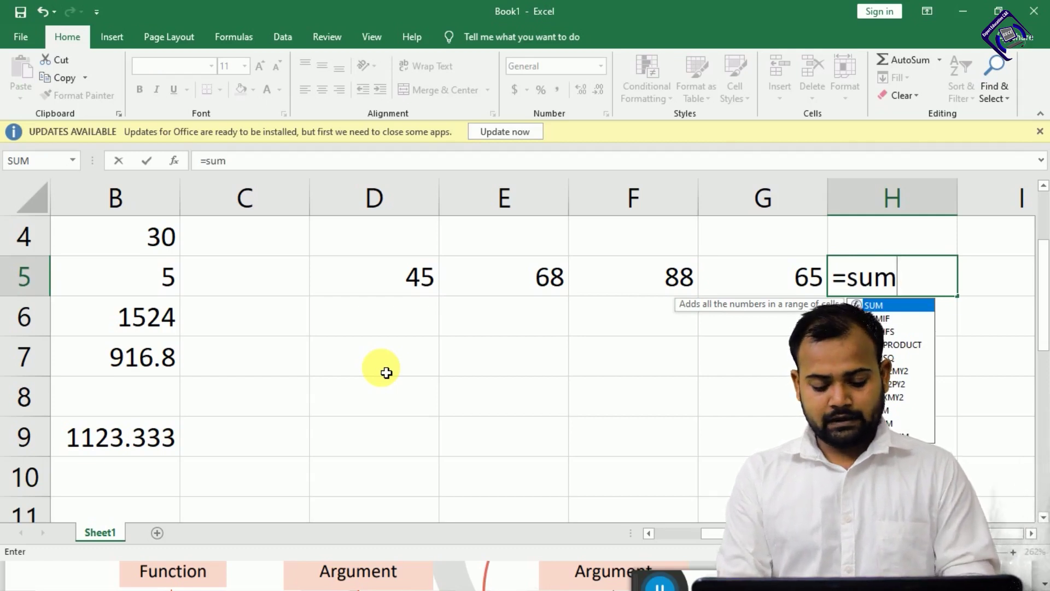
{"action": "type", "text": "("}
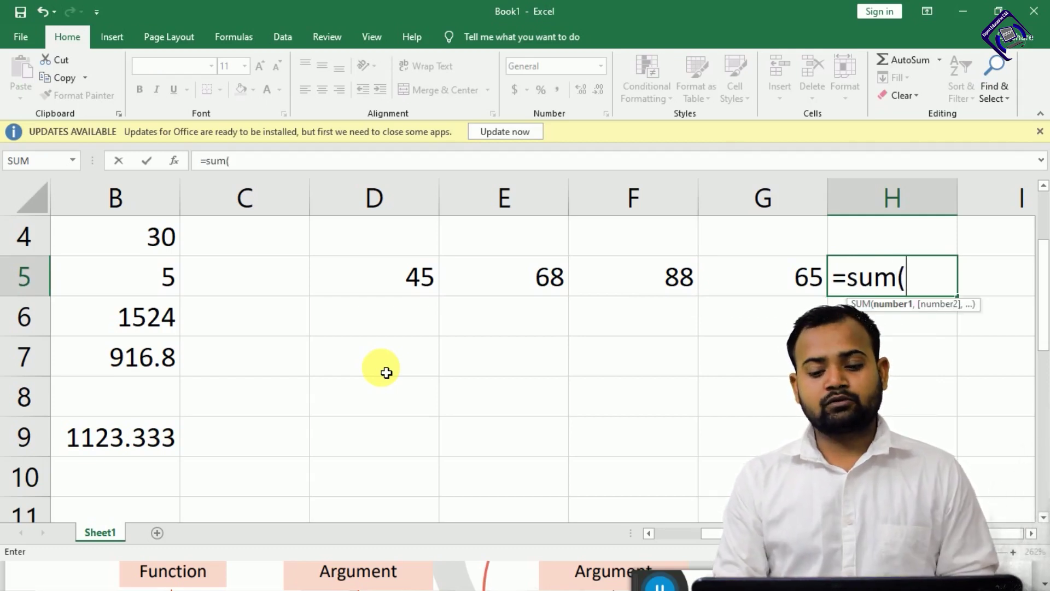
{"action": "key", "text": "Left"}
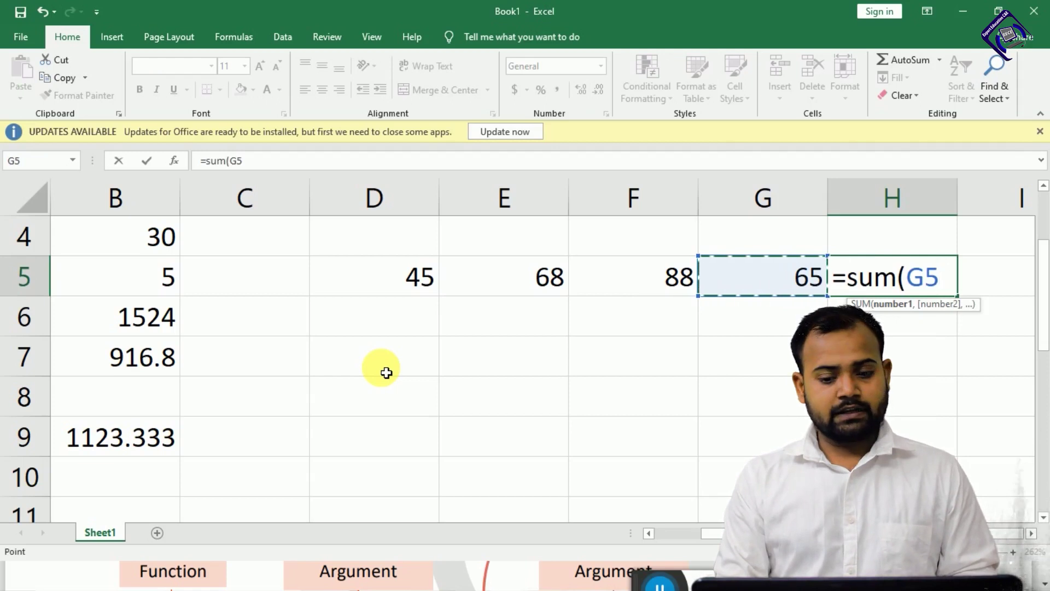
{"action": "key", "text": "shift+Left"}
{"action": "key", "text": "shift+Left"}
{"action": "key", "text": "shift+Left"}
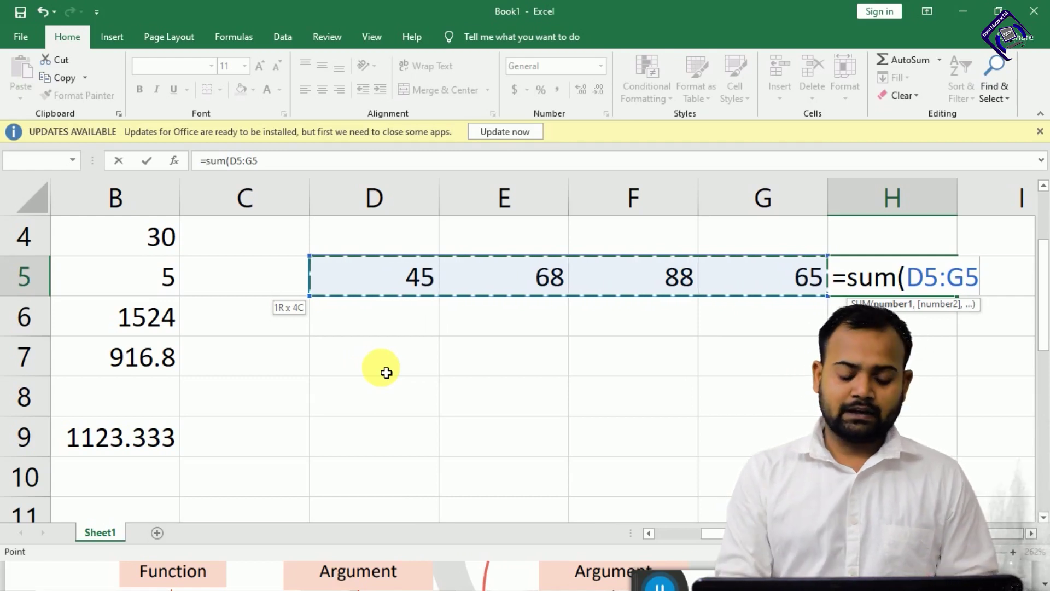
{"action": "type", "text": ")"}
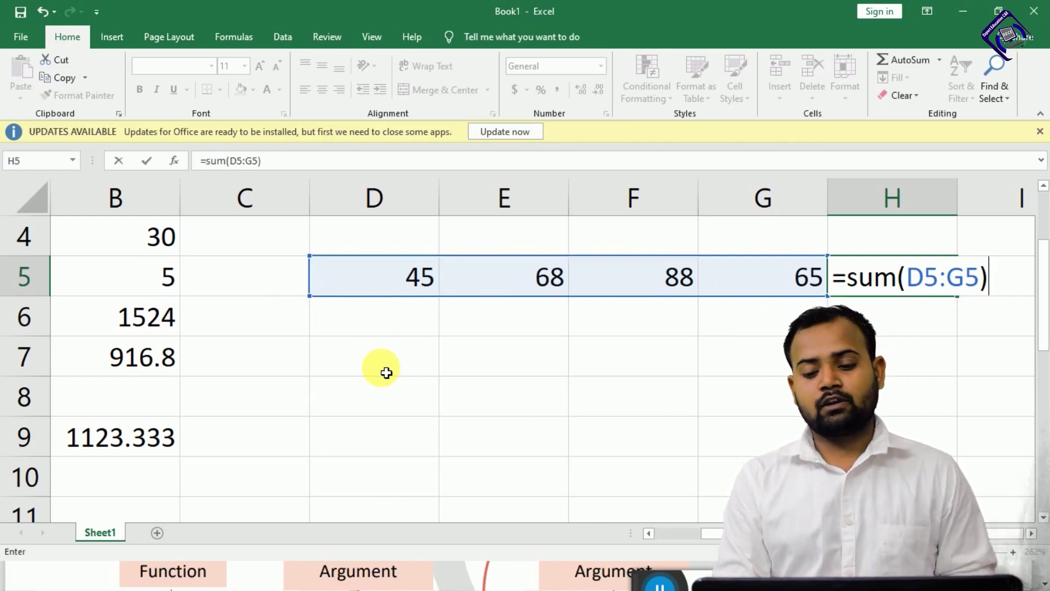
{"action": "key", "text": "Return"}
{"action": "key", "text": "Up"}
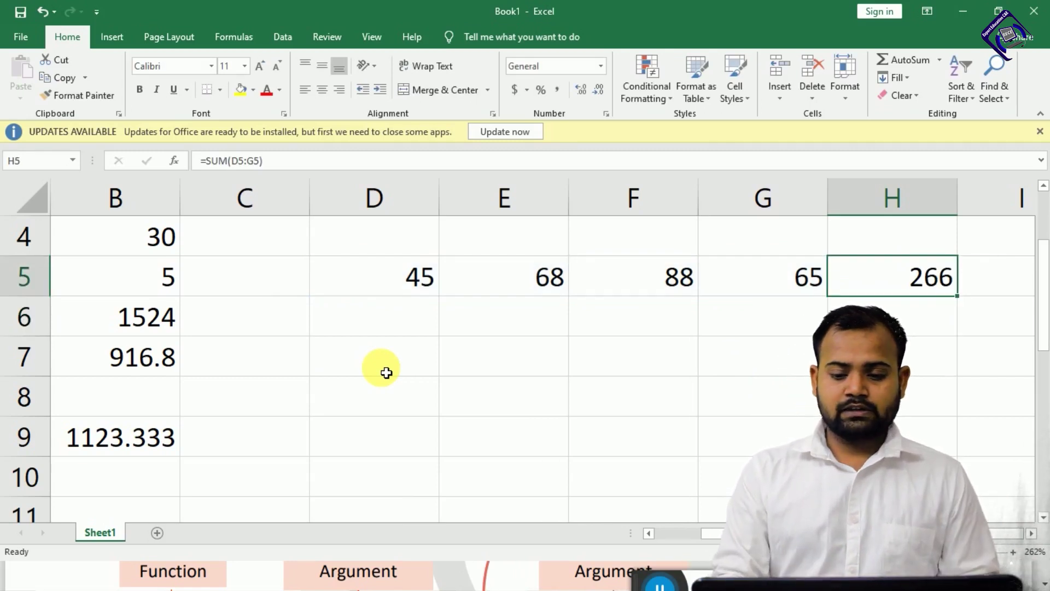
Step: Clear the contents of cells H5, G5, F5 and E5, keeping only the number in D5
{"action": "key", "text": "Delete"}
{"action": "key", "text": "Left"}
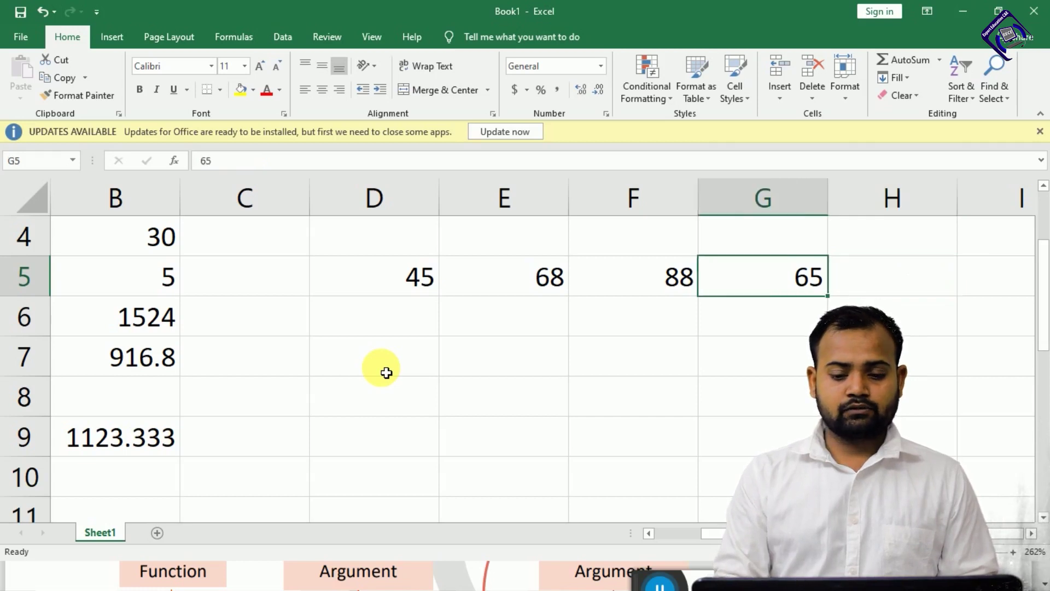
{"action": "key", "text": "Delete"}
{"action": "key", "text": "Left"}
{"action": "key", "text": "Delete"}
{"action": "key", "text": "Left"}
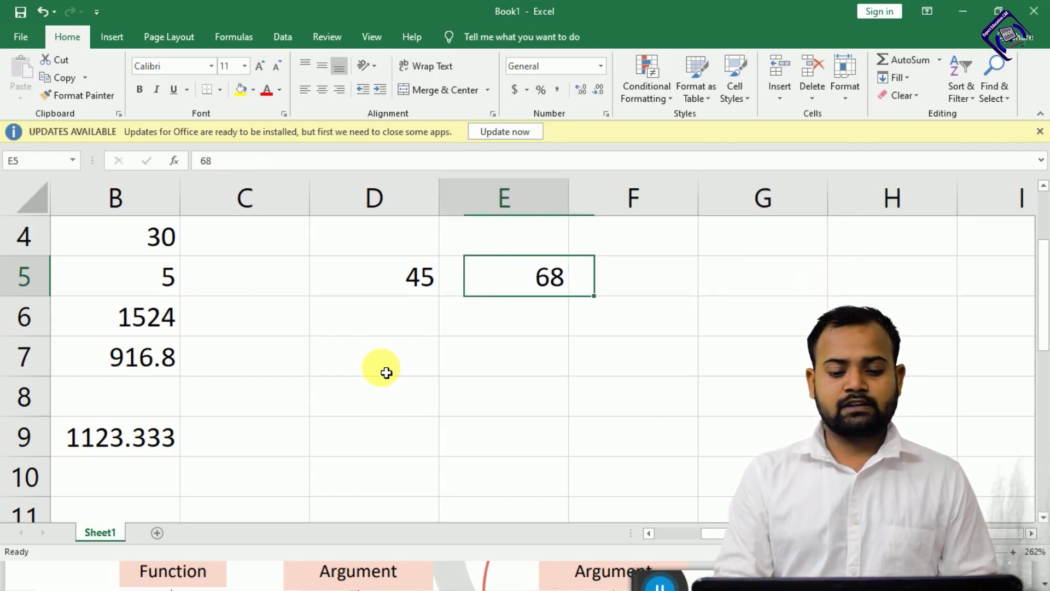
{"action": "key", "text": "Delete"}
Step: Fill the column below D5 with 58 in cell D6, 68 in D7 and 75 in D8
{"action": "key", "text": "Down"}
{"action": "key", "text": "Left"}
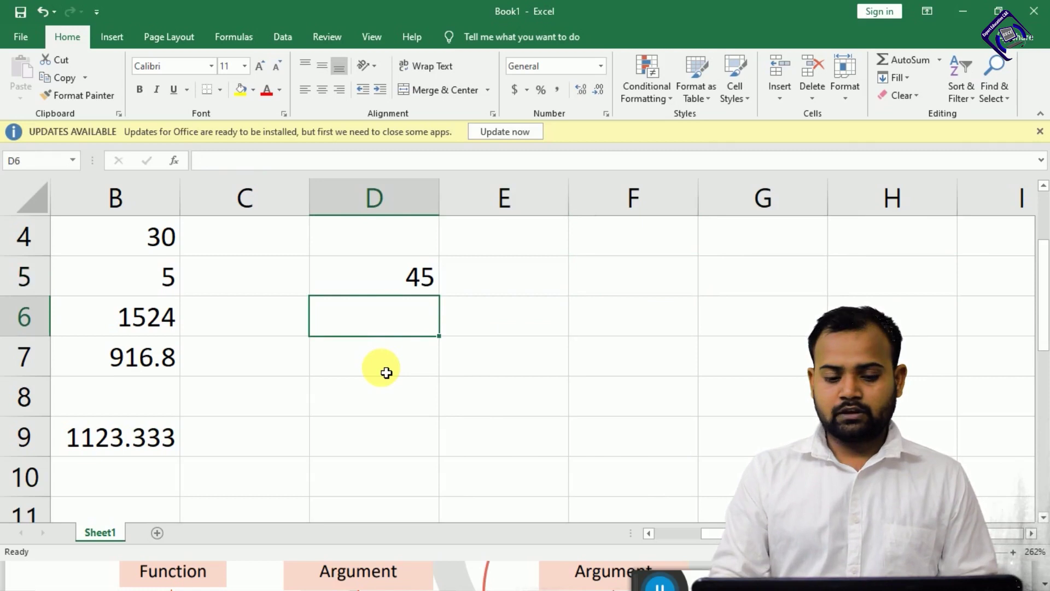
{"action": "type", "text": "58"}
{"action": "key", "text": "Return"}
{"action": "type", "text": "68"}
{"action": "key", "text": "Return"}
{"action": "type", "text": "75+"}
{"action": "key", "text": "BackSpace"}
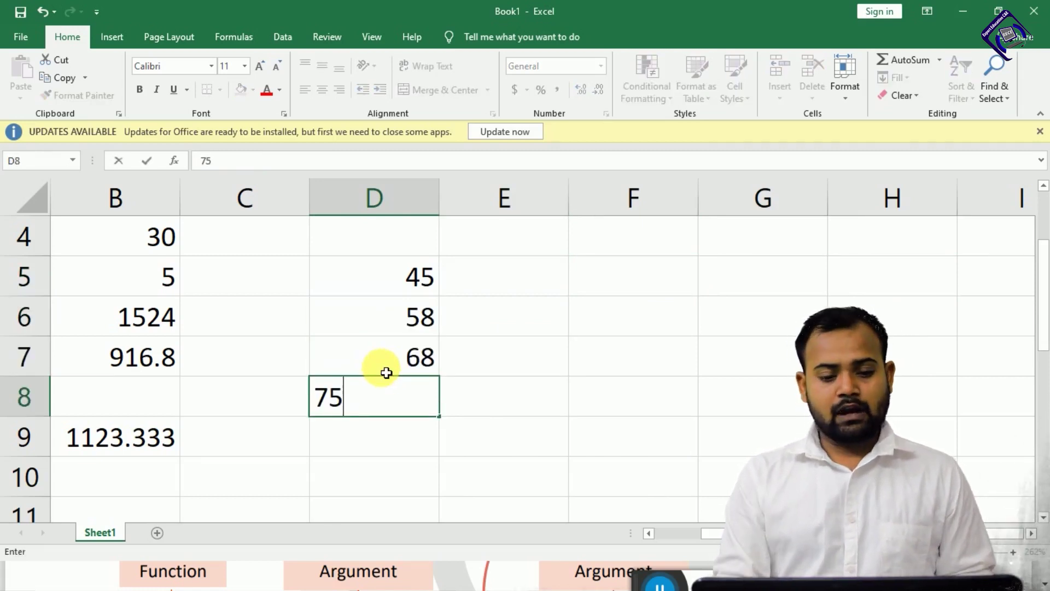
{"action": "key", "text": "Return"}
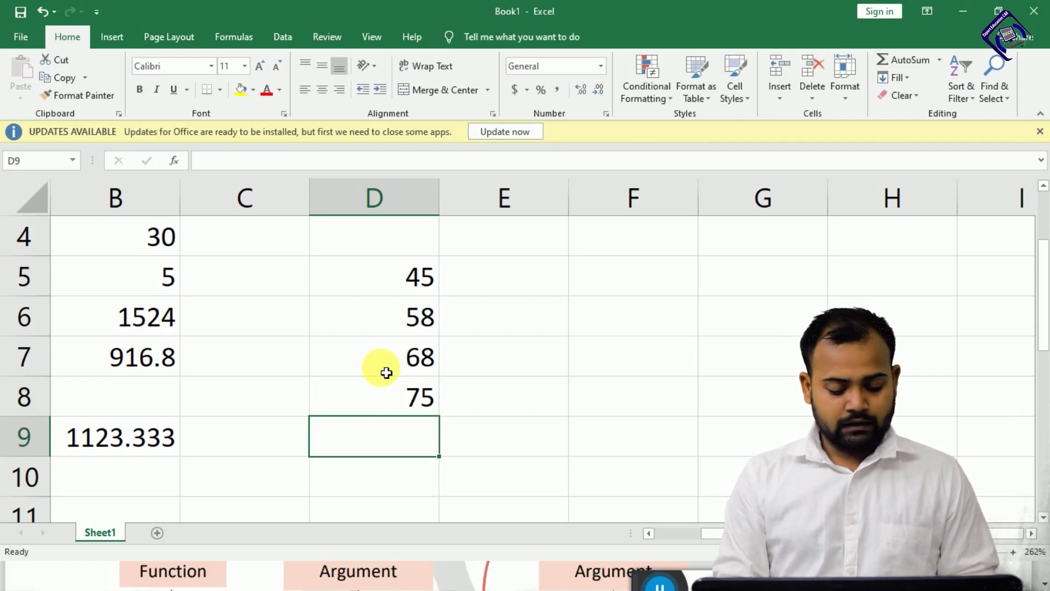
Step: Total D5:D8 in cell D9 with AutoSum, reselect the cell to show its formula, and clear it again
{"action": "key", "text": "alt+equal"}
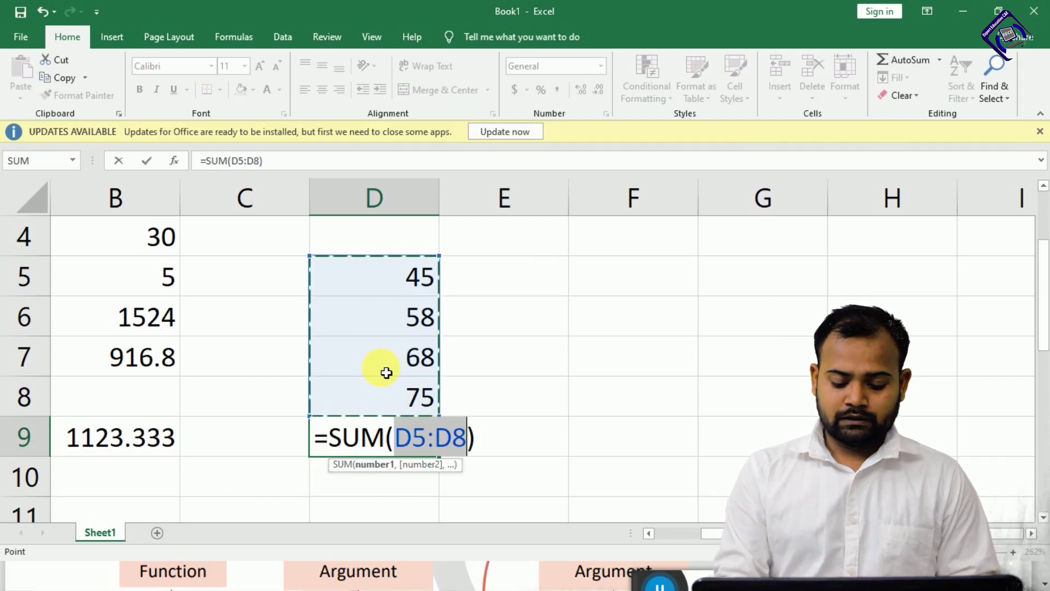
{"action": "key", "text": "Return"}
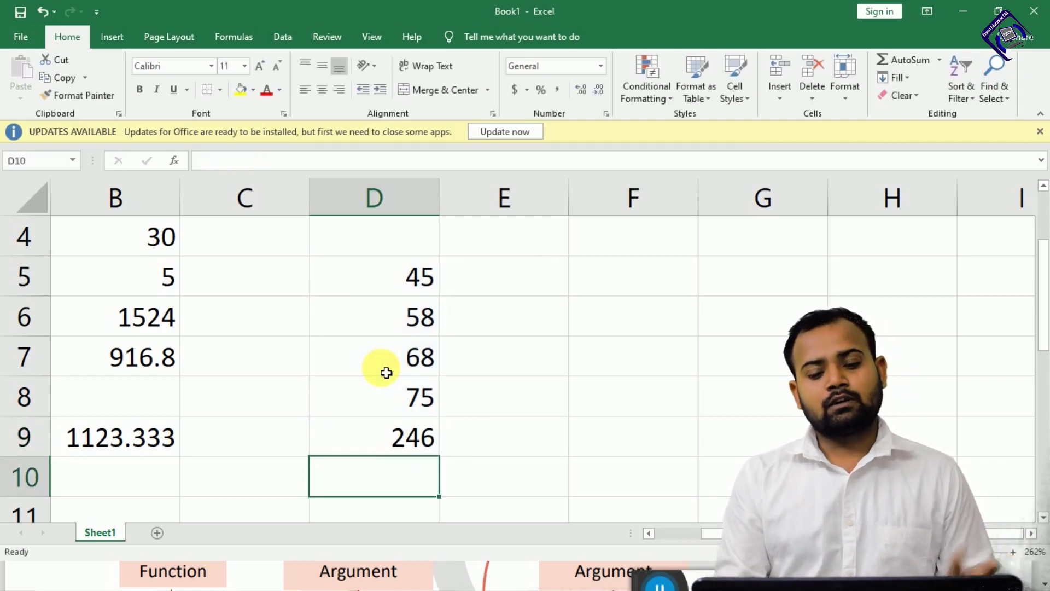
{"action": "key", "text": "Up"}
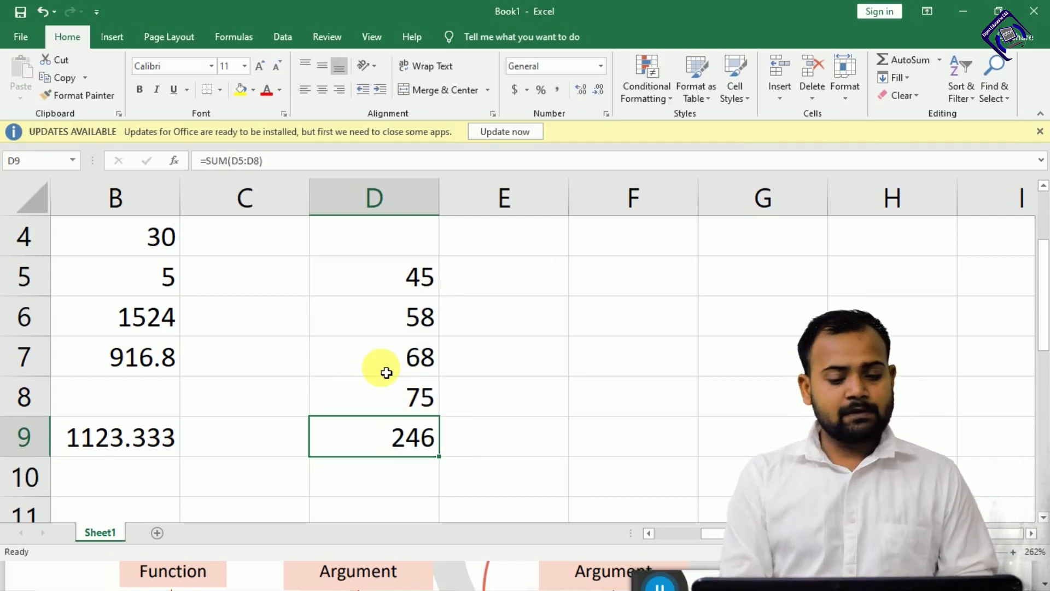
{"action": "key", "text": "Delete"}
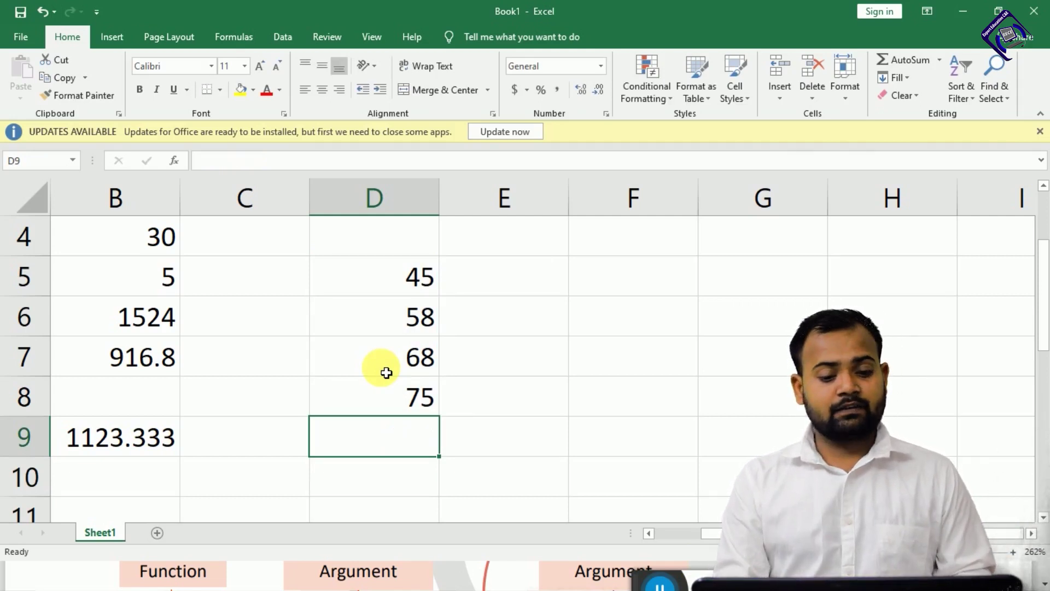
Step: Switch to the training PDF and read the =SUM(A1:A10,C1:C10) diagram about separating multiple arguments with commas
{"action": "key", "text": "alt+Tab"}
{"action": "scroll", "coordinate": [387, 375], "scroll_direction": "down", "scroll_amount": 3}
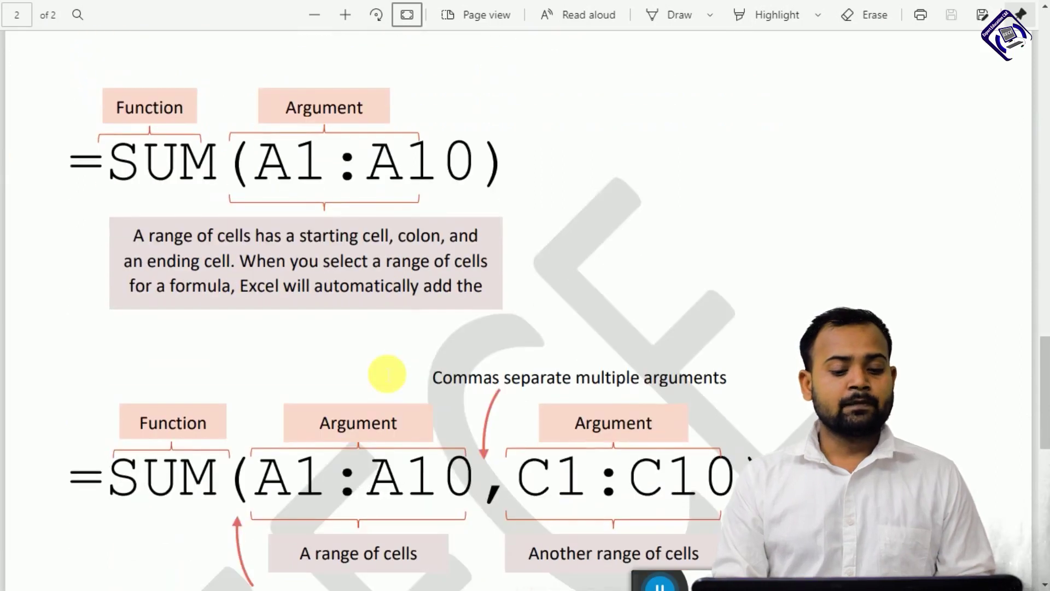
{"action": "scroll", "coordinate": [387, 374], "scroll_direction": "down", "scroll_amount": 3}
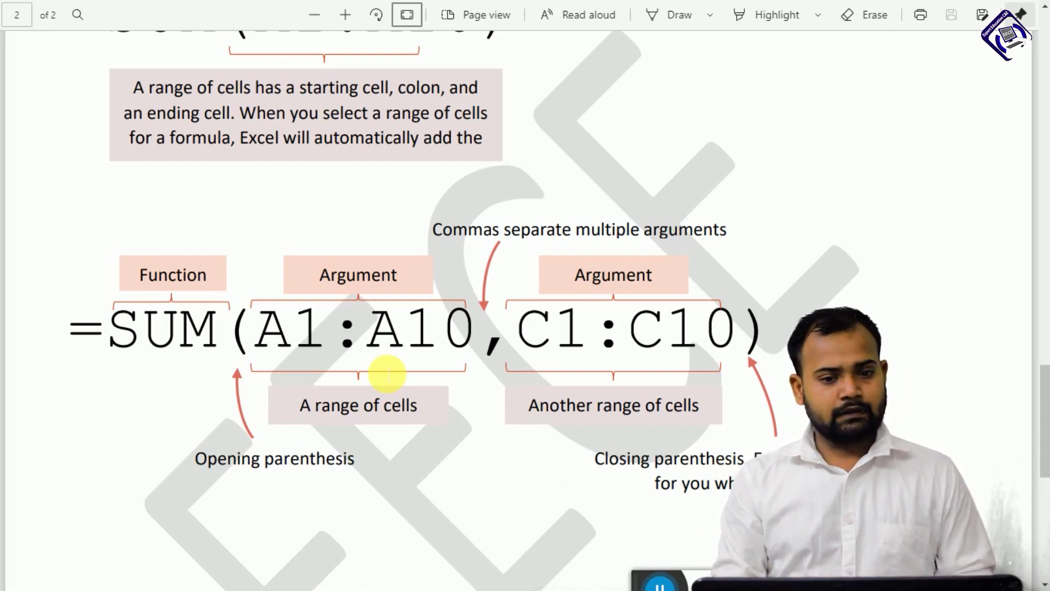
Step: Switch back to Excel and enter the heading range in cell D4 above the column of numbers
{"action": "key", "text": "alt+Tab"}
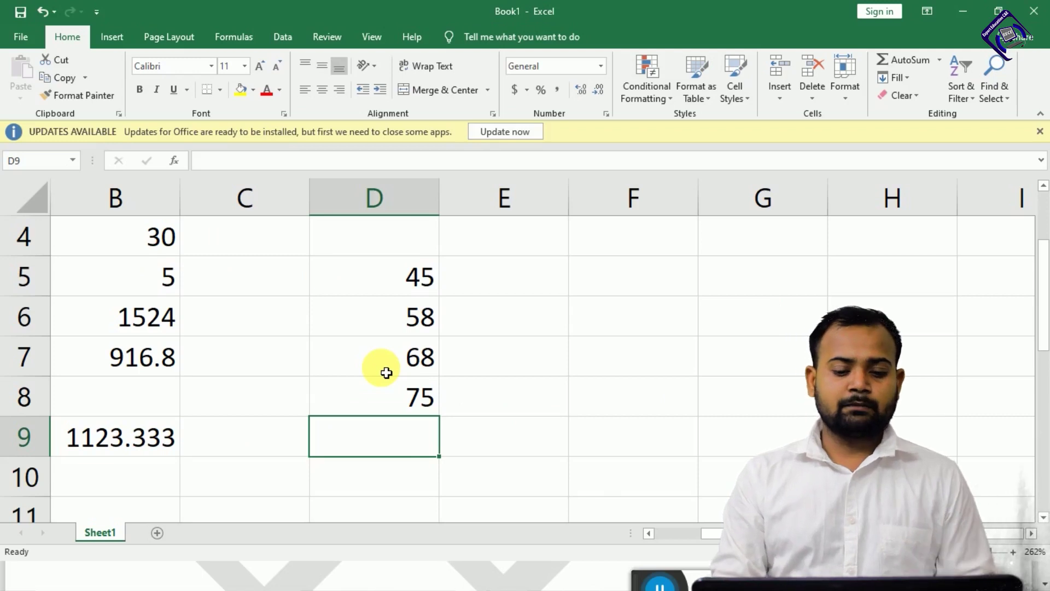
{"action": "key", "text": "Up"}
{"action": "key", "text": "Up"}
{"action": "key", "text": "Up"}
{"action": "key", "text": "Up"}
{"action": "key", "text": "Up"}
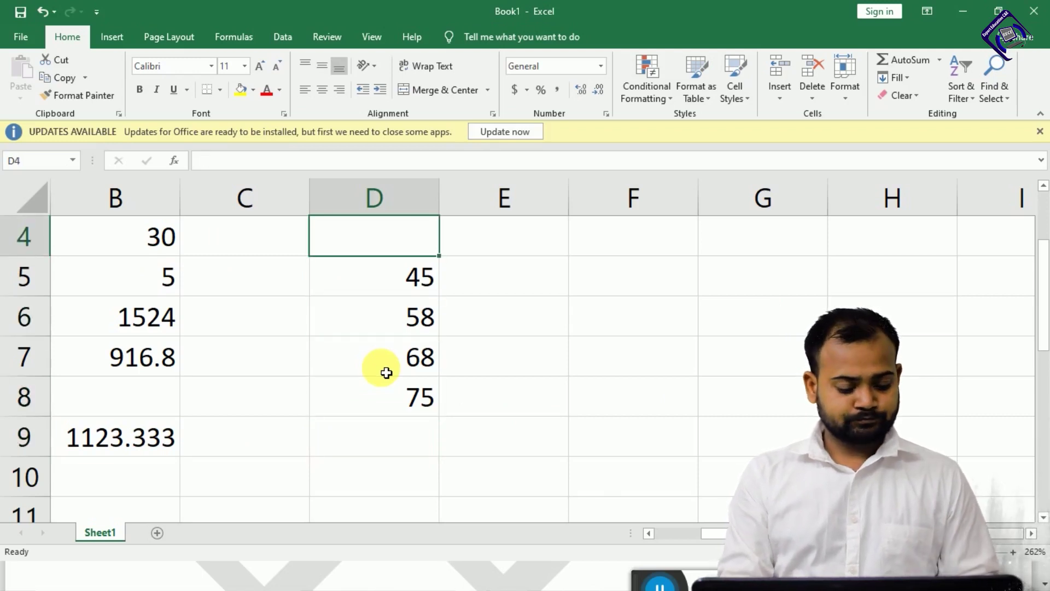
{"action": "type", "text": "range"}
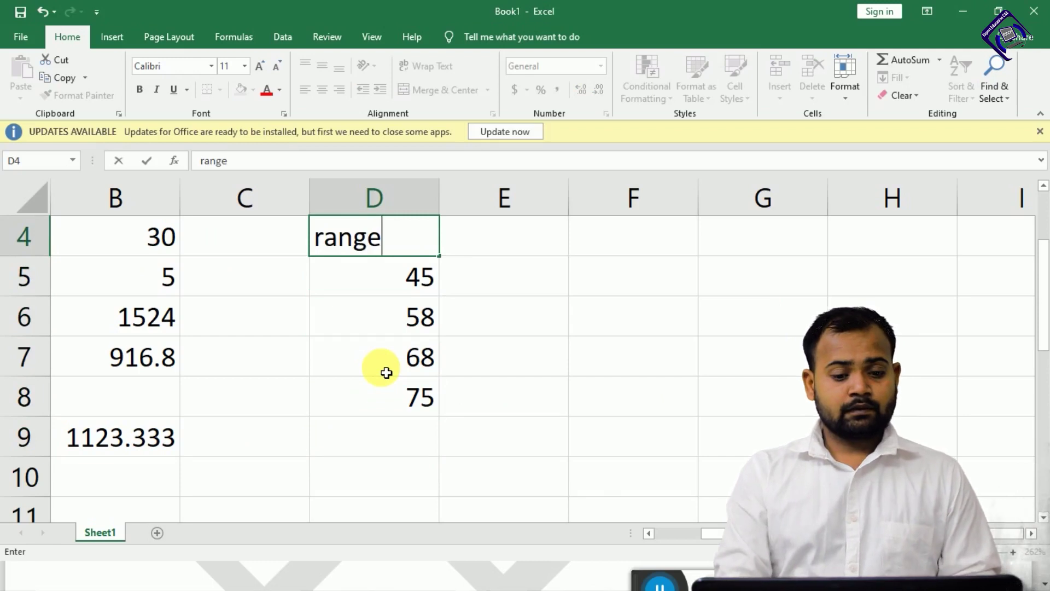
{"action": "key", "text": "Return"}
Step: Enter the heading Range2 in cell E4
{"action": "key", "text": "Right"}
{"action": "key", "text": "Up"}
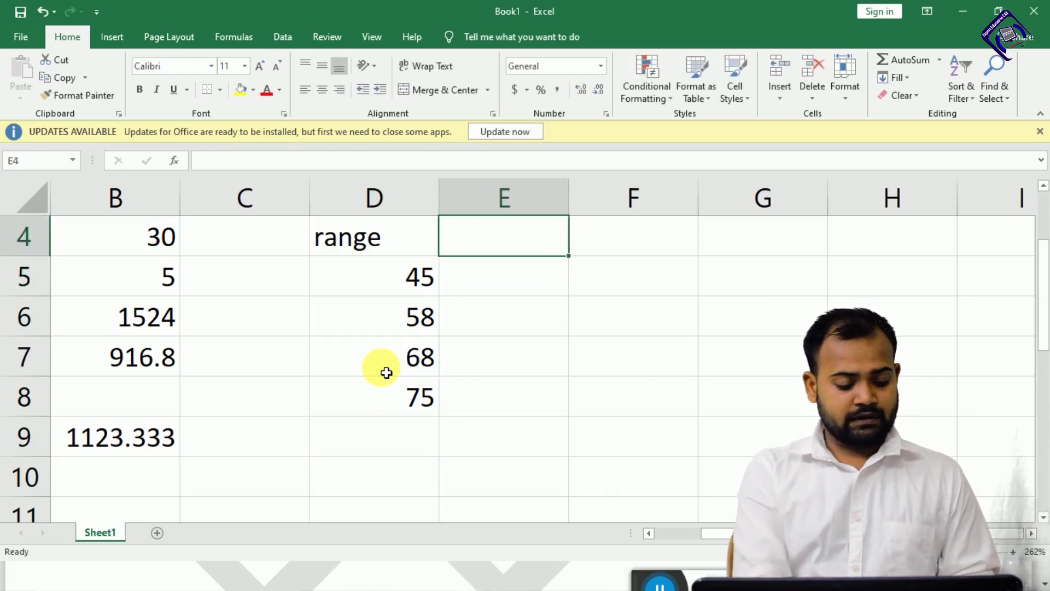
{"action": "type", "text": "Range"}
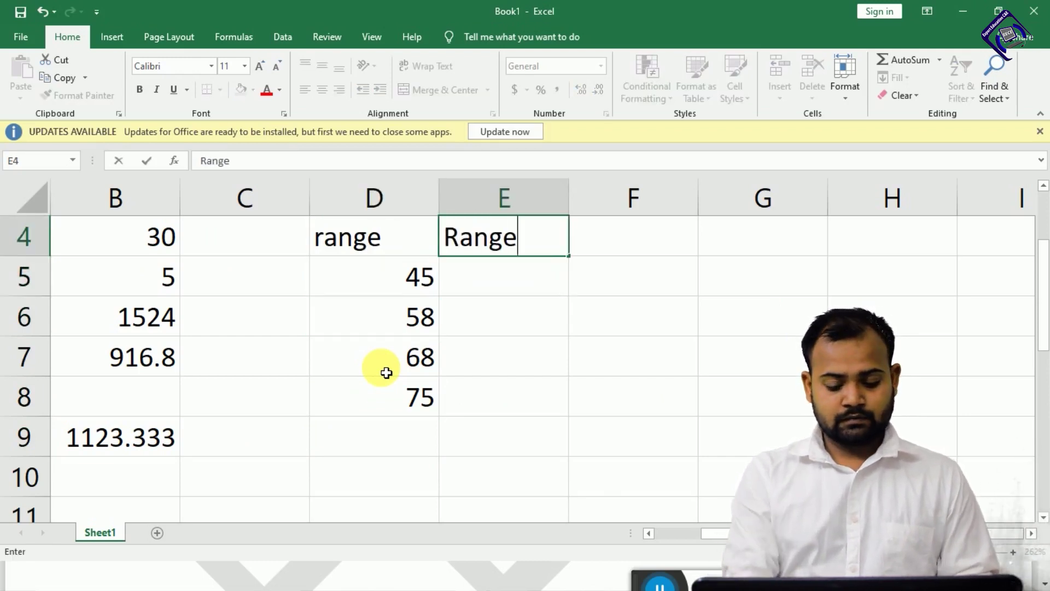
{"action": "type", "text": "2"}
{"action": "key", "text": "Return"}
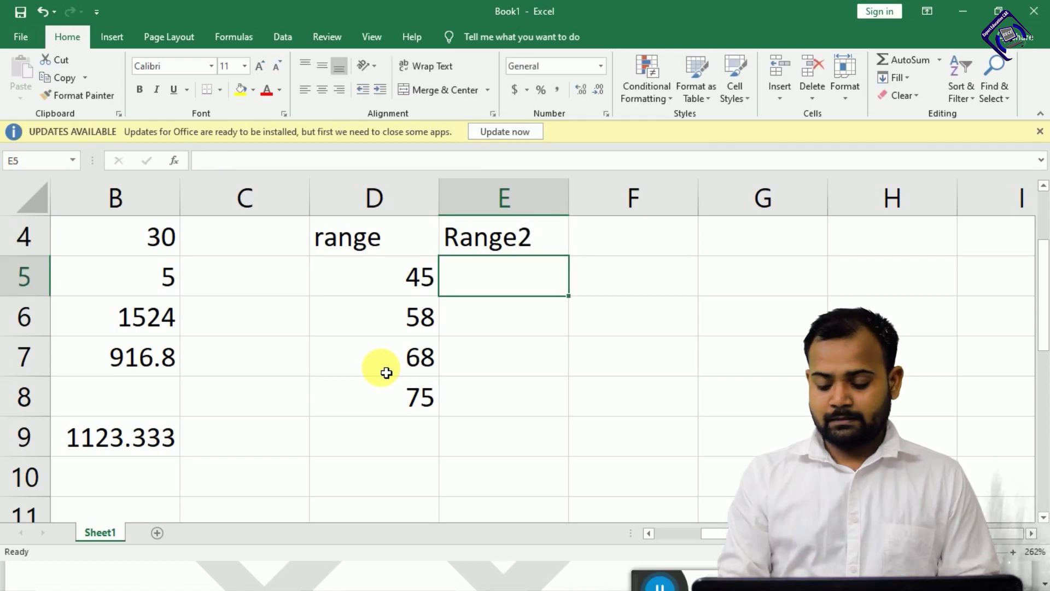
Step: Fill the Range2 column with 78 in cell E5, 89 in E6, 96 in E7 and 57 in E8
{"action": "type", "text": "78+68+"}
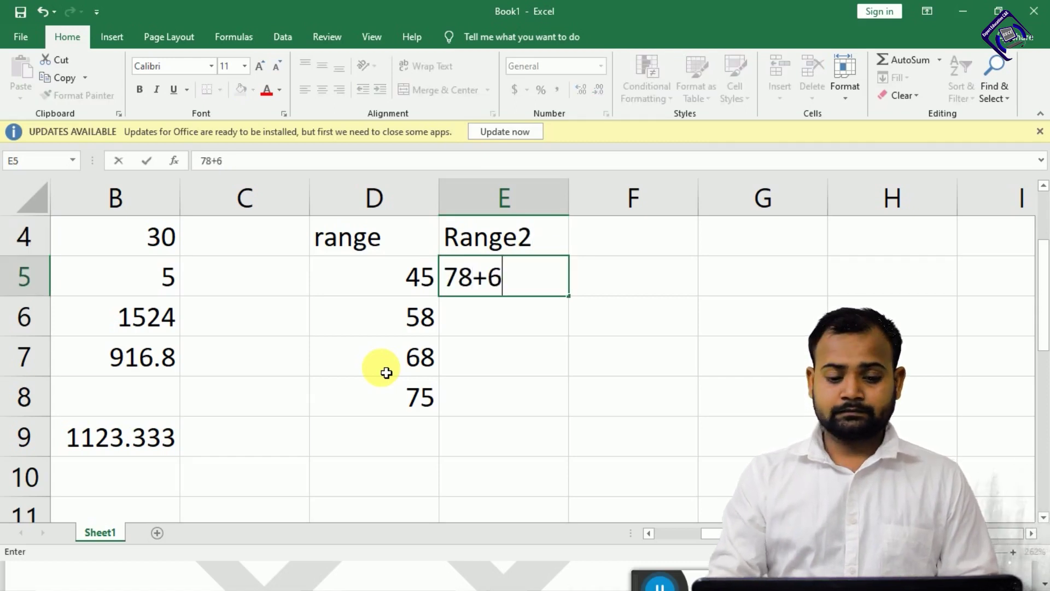
{"action": "key", "text": "BackSpace"}
{"action": "key", "text": "BackSpace"}
{"action": "key", "text": "BackSpace"}
{"action": "key", "text": "BackSpace"}
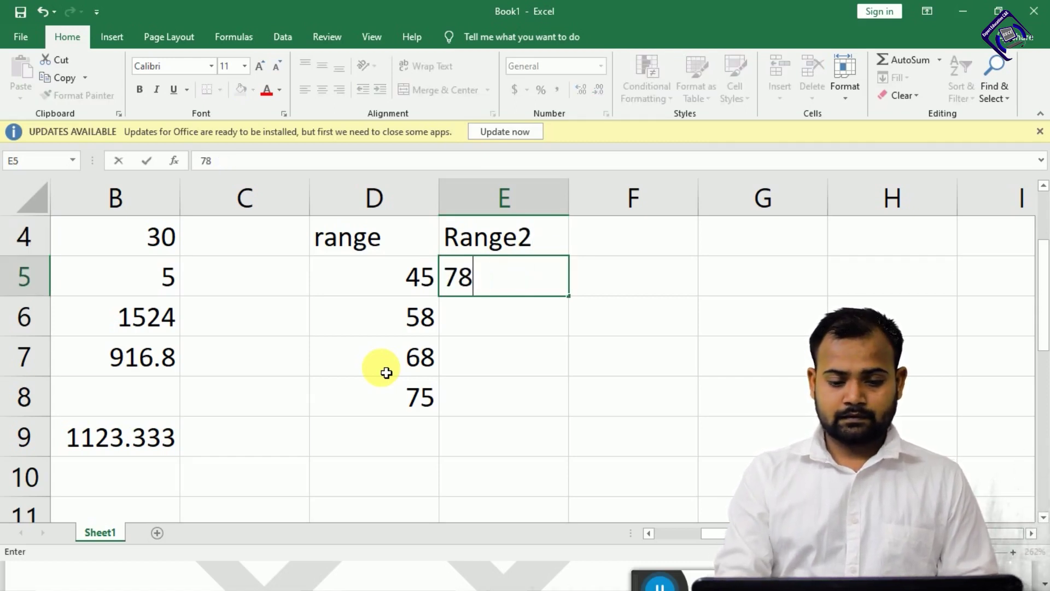
{"action": "key", "text": "Return"}
{"action": "type", "text": "89+96"}
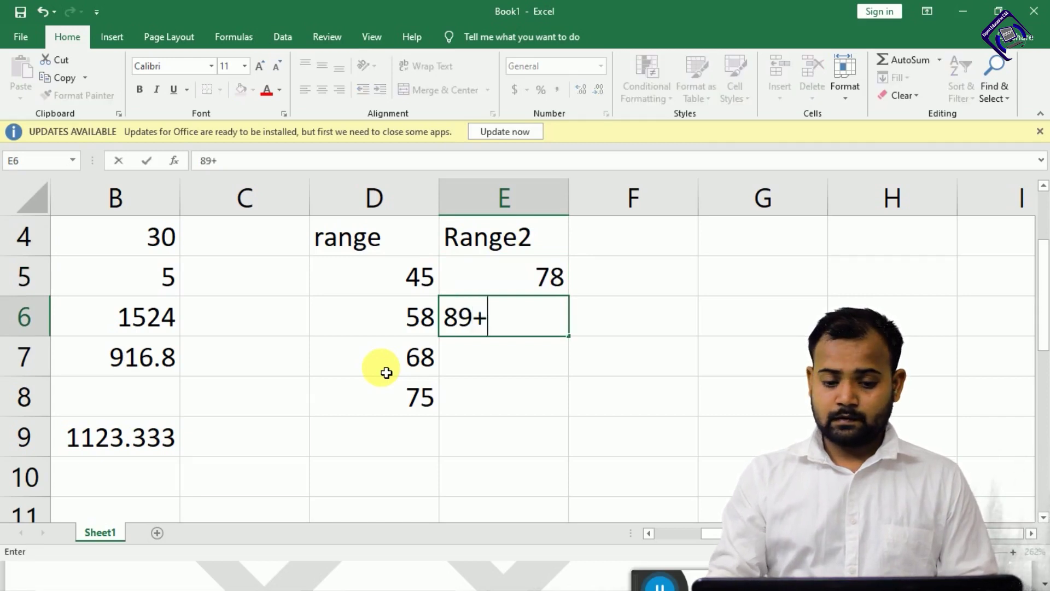
{"action": "key", "text": "BackSpace"}
{"action": "key", "text": "BackSpace"}
{"action": "key", "text": "BackSpace"}
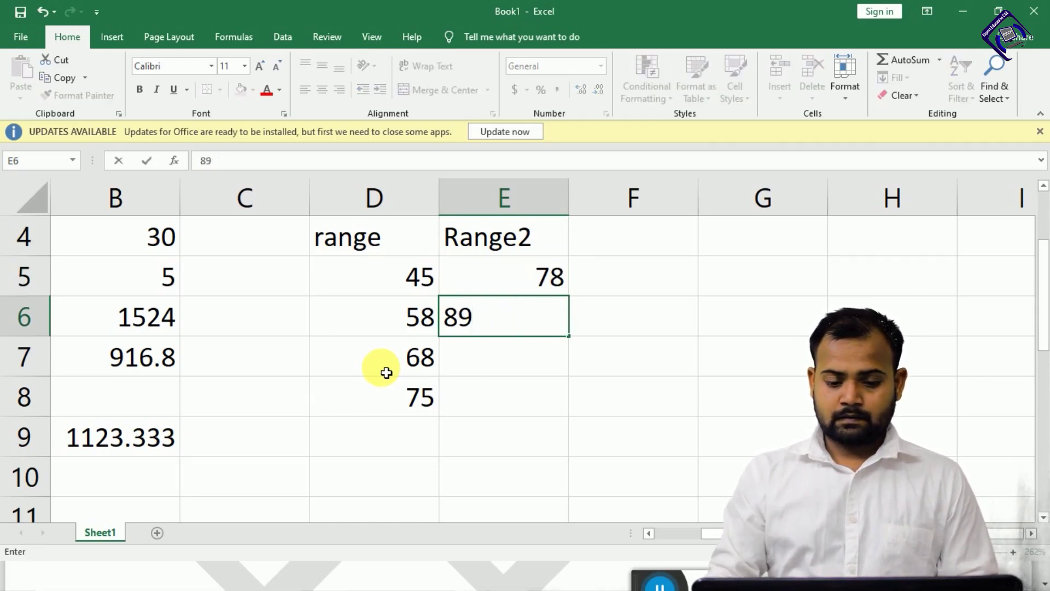
{"action": "key", "text": "Return"}
{"action": "type", "text": "96"}
{"action": "key", "text": "Return"}
{"action": "type", "text": "57"}
{"action": "key", "text": "Return"}
Step: Enter the two-range formula =SUM(D5:D8,E5:E8) in cell G7
{"action": "key", "text": "Right"}
{"action": "key", "text": "Right"}
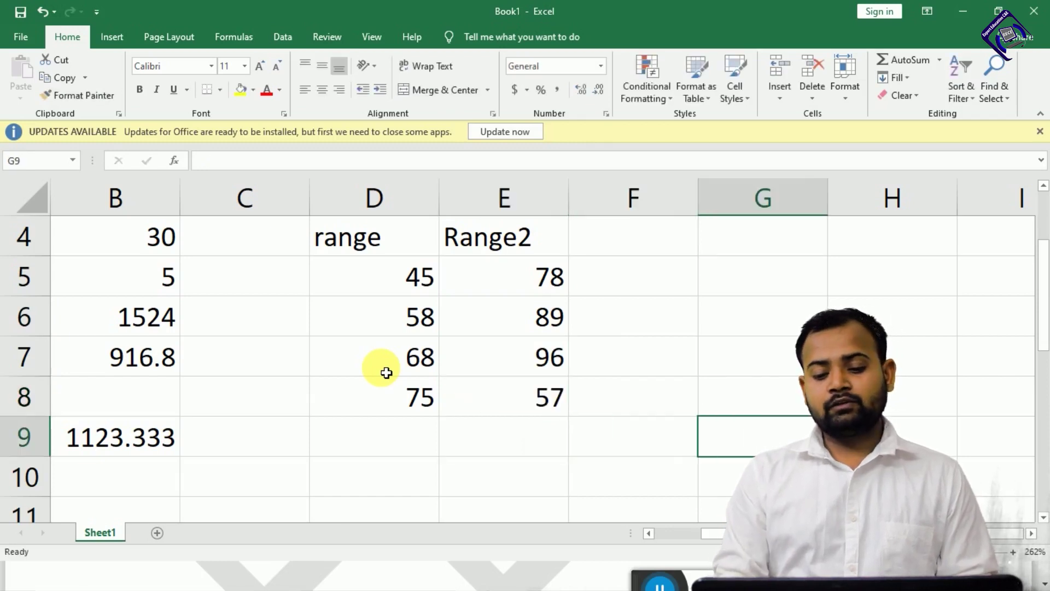
{"action": "key", "text": "Up"}
{"action": "key", "text": "Up"}
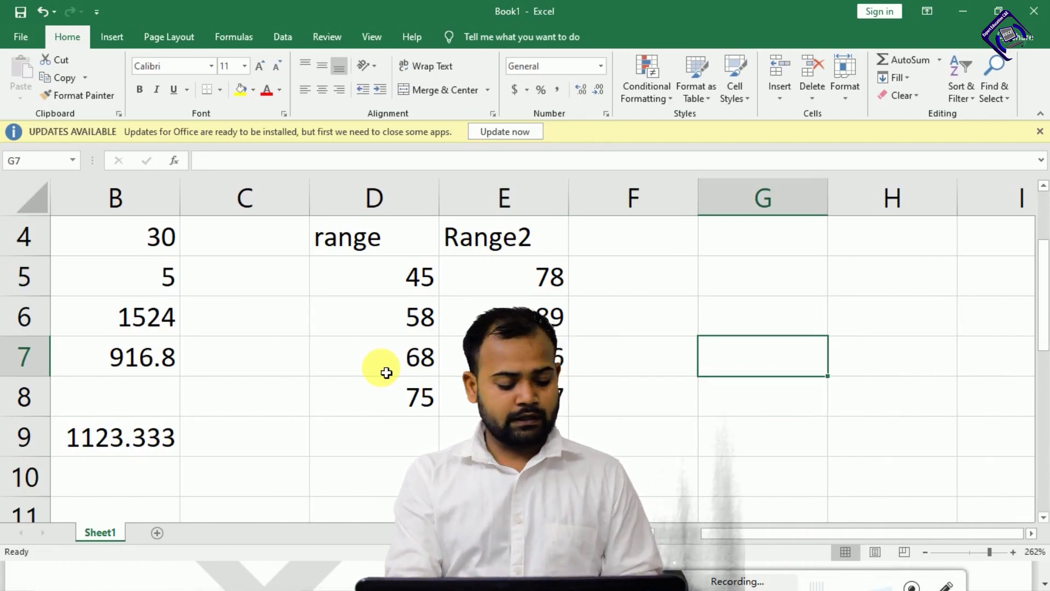
{"action": "type", "text": "=su"}
{"action": "key", "text": "Tab"}
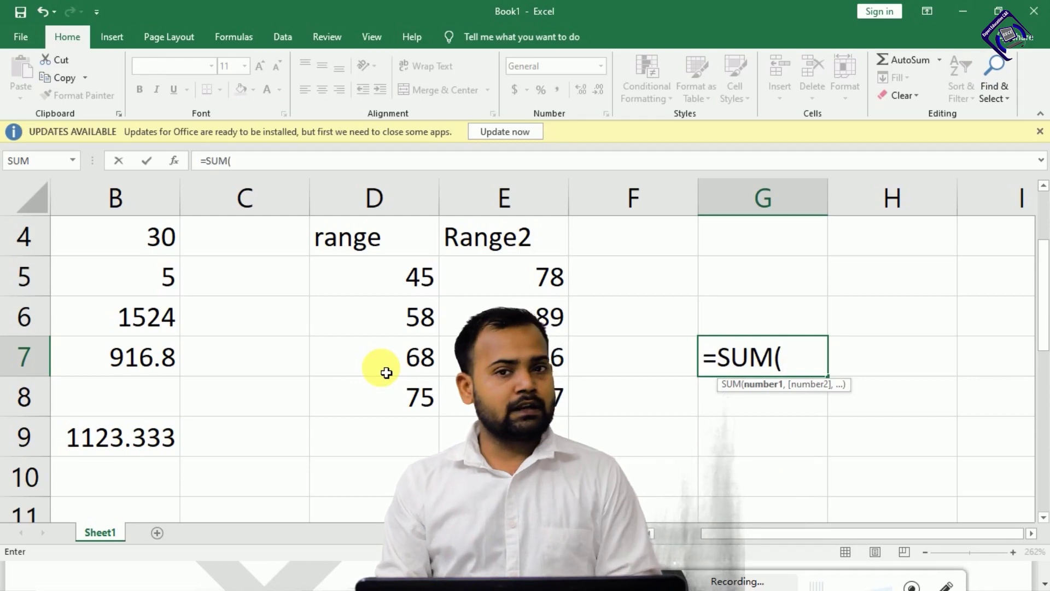
{"action": "left_click", "coordinate": [426, 281]}
{"action": "left_click_drag", "start_coordinate": [426, 281], "coordinate": [421, 393]}
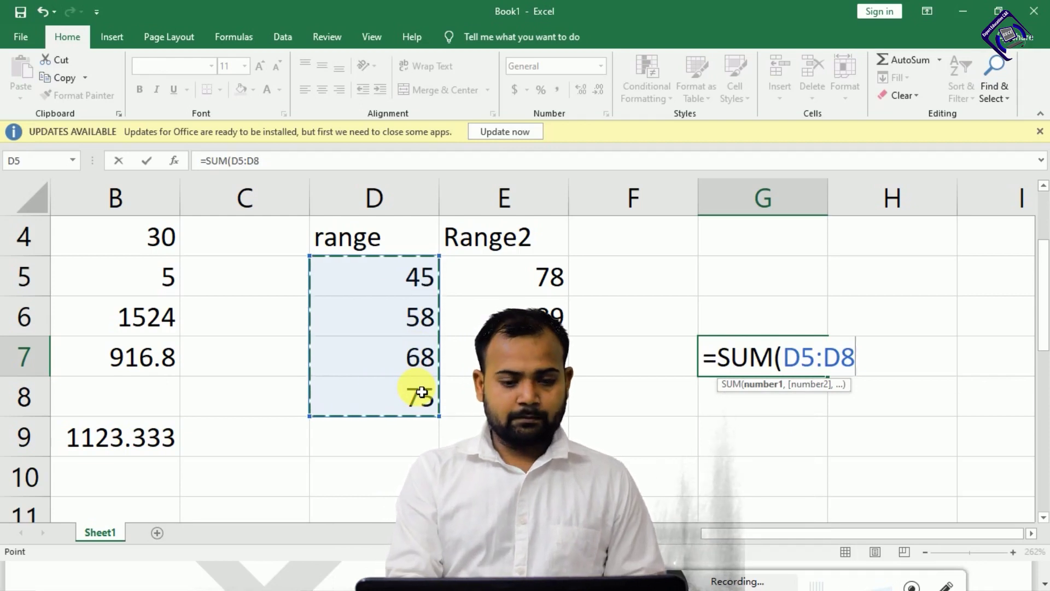
{"action": "type", "text": ","}
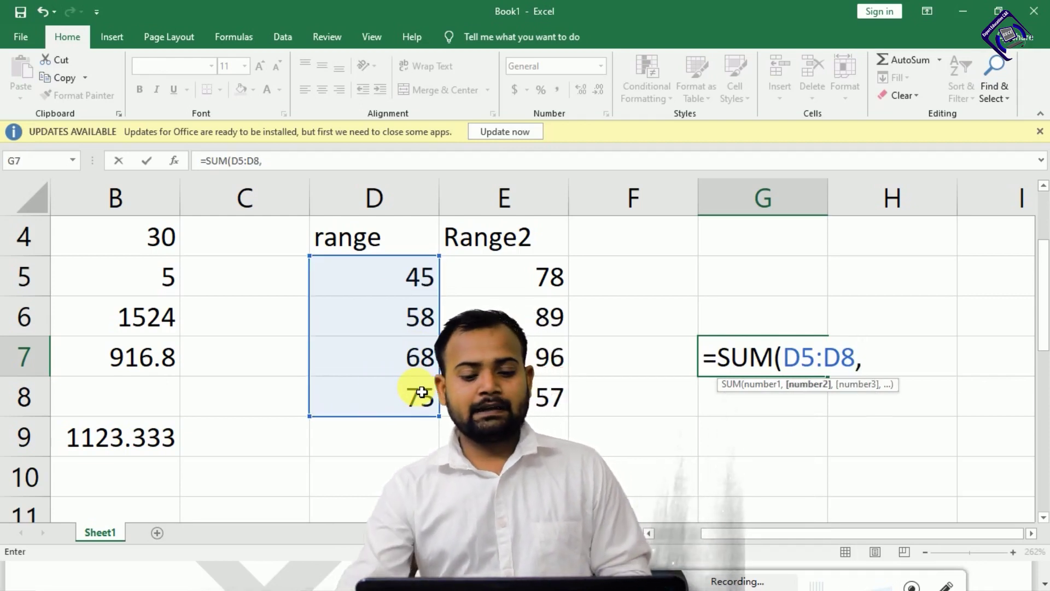
{"action": "left_click_drag", "start_coordinate": [506, 282], "coordinate": [526, 398]}
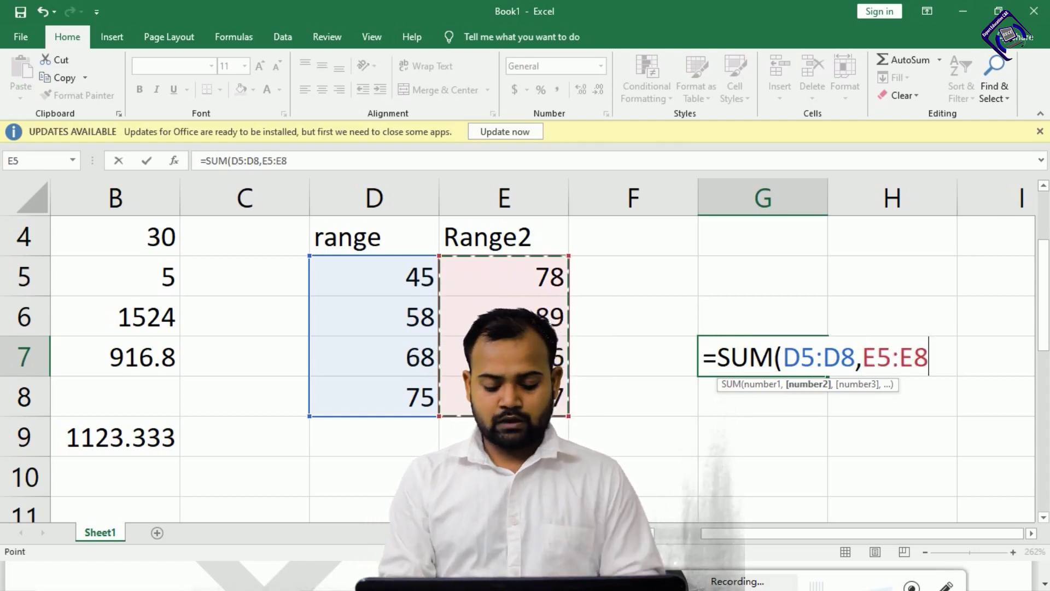
{"action": "type", "text": ")"}
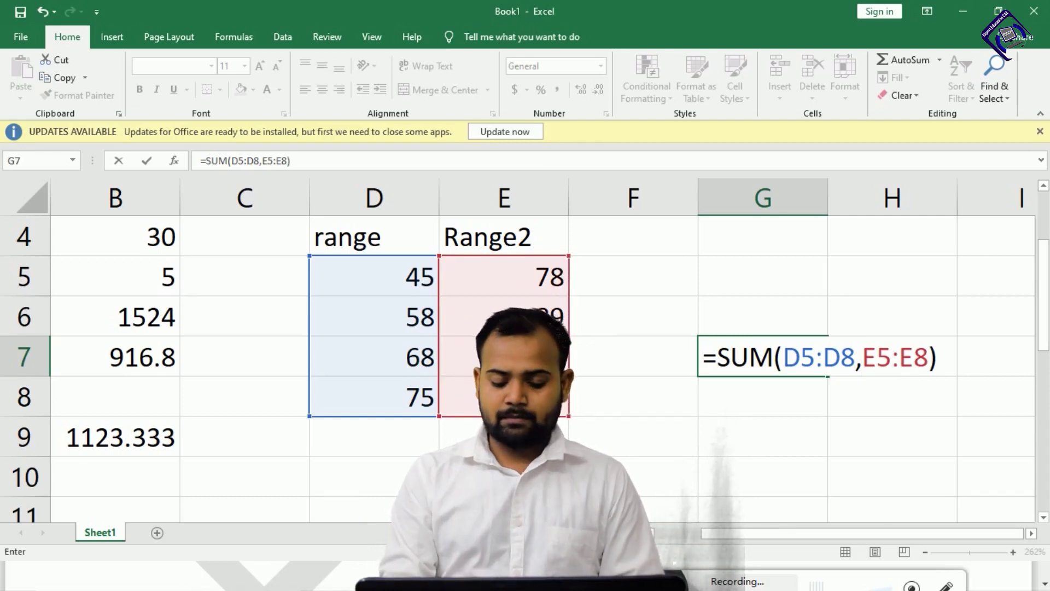
{"action": "key", "text": "ctrl+Return"}
{"action": "key", "text": "Return"}
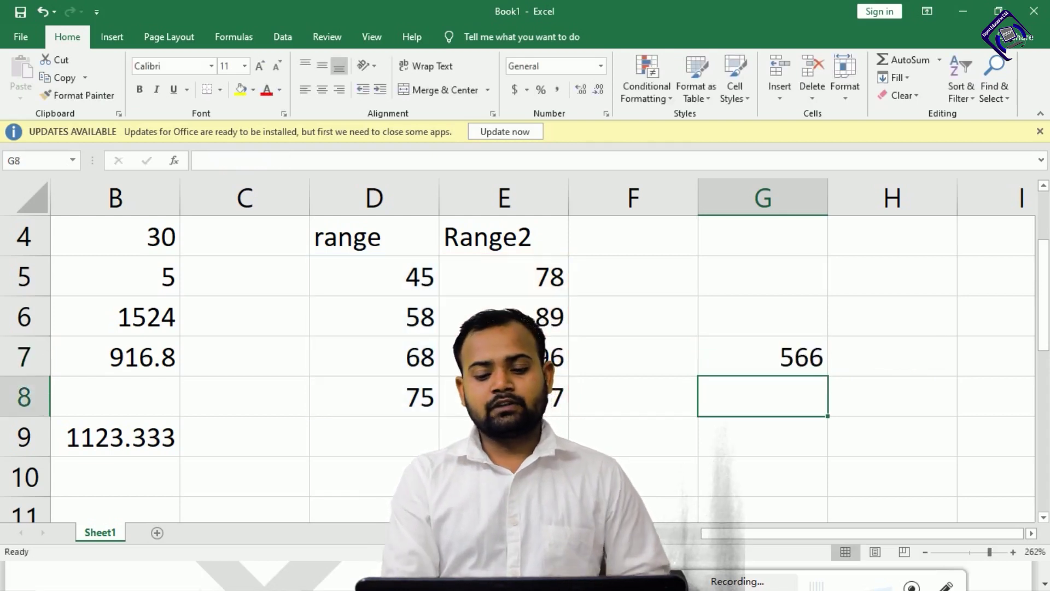